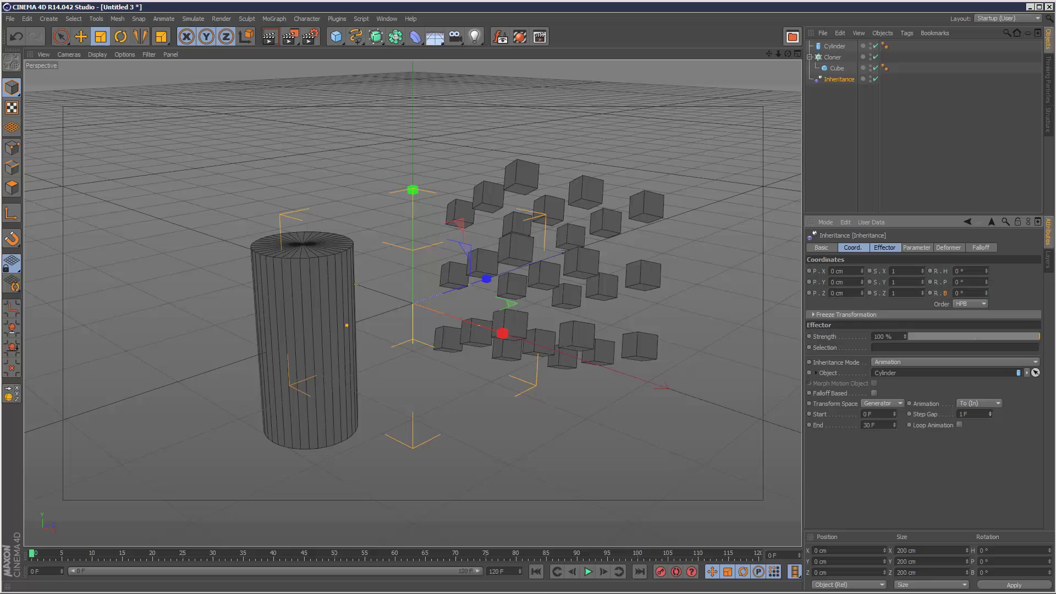
# Play the cylinder-inherited clone animation and raise the Inheritance Step Gap to 2 F.
pyautogui.click(587, 572)
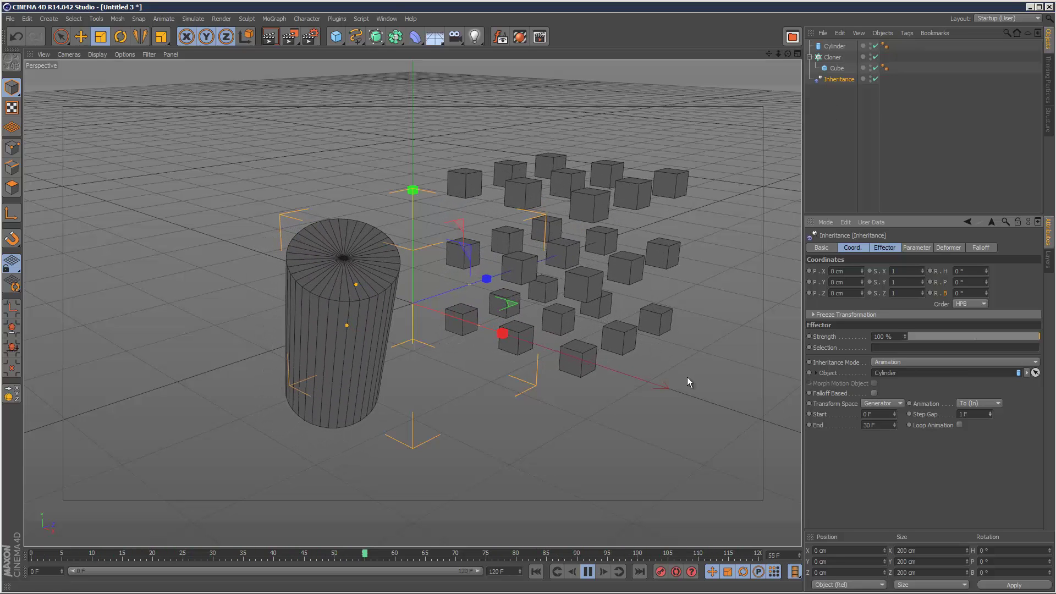
pyautogui.click(990, 413)
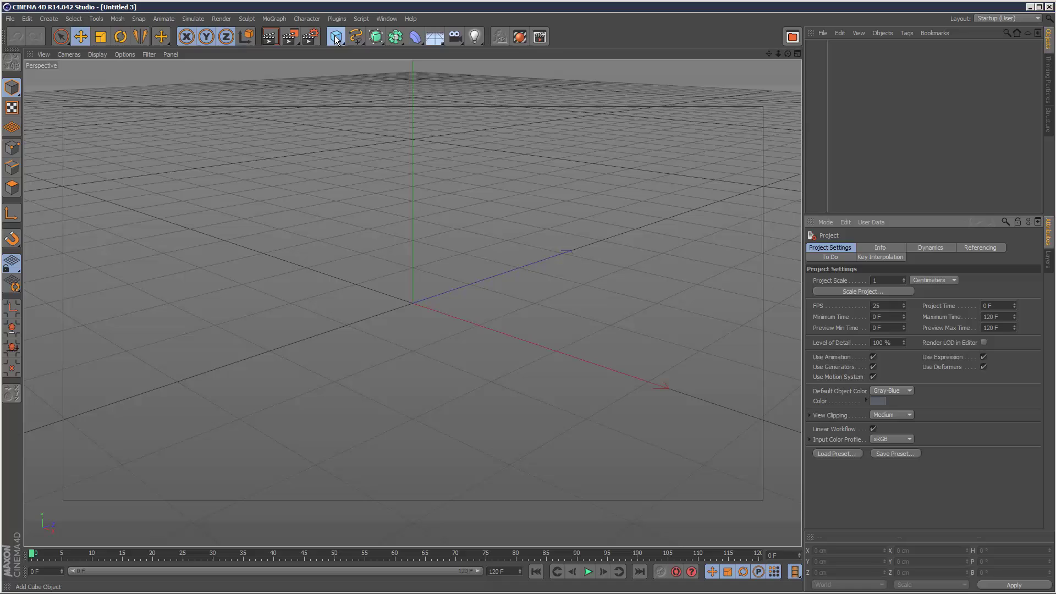
# Add a Cube and set its X, Y and Z size to 33 cm.
pyautogui.click(335, 37)
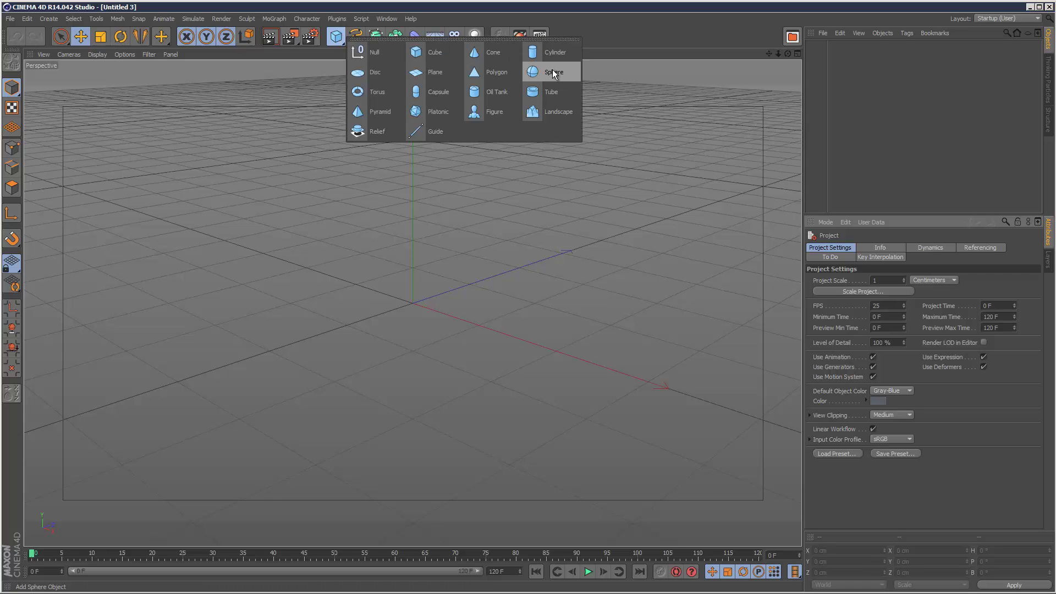
pyautogui.click(452, 51)
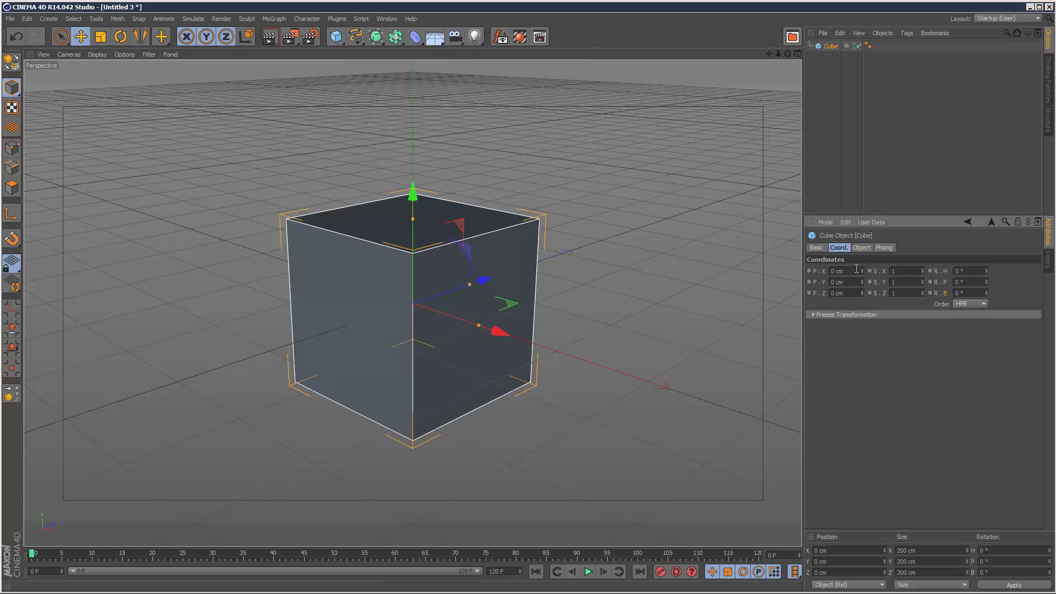
pyautogui.click(861, 247)
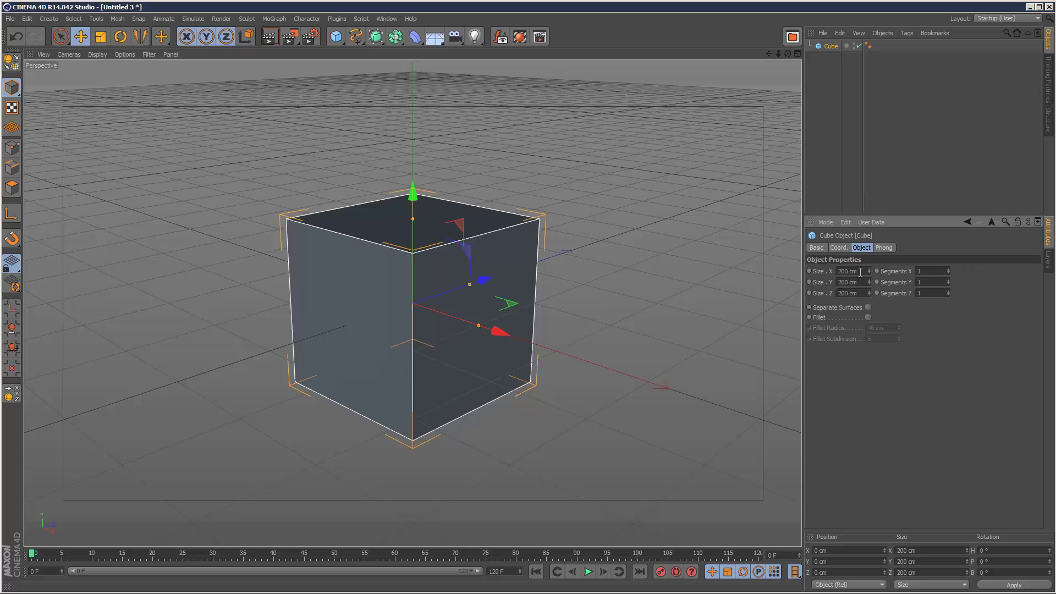
pyautogui.click(861, 271)
pyautogui.write('33')
pyautogui.press('Tab')
pyautogui.write('33')
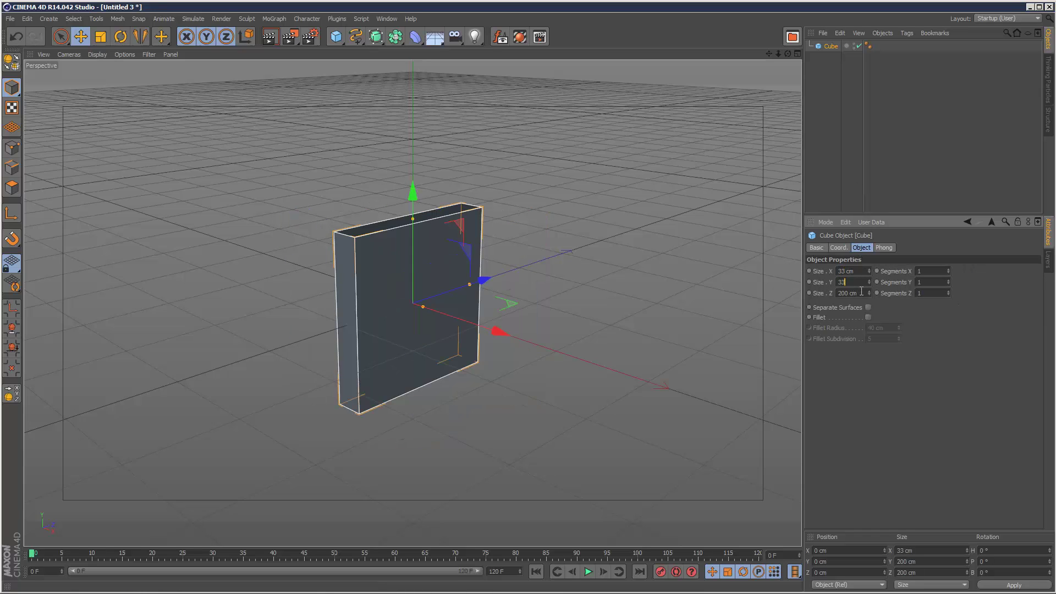
pyautogui.press('Tab')
pyautogui.write('33')
pyautogui.press('Tab')
pyautogui.click(829, 137)
pyautogui.click(830, 47)
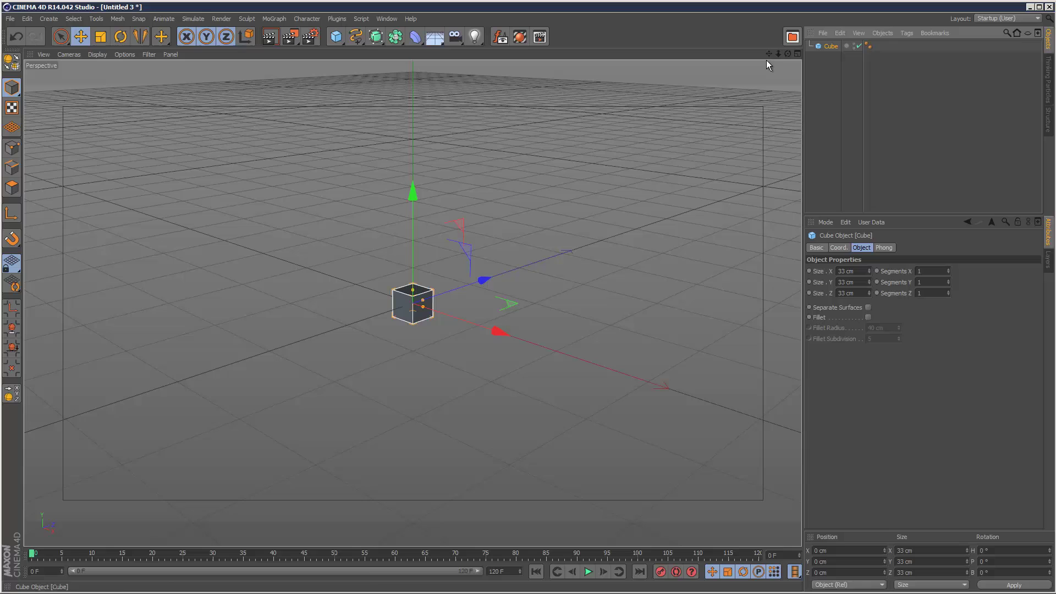
# Put the cube in a Cloner set to Grid Array mode and move the grid along Z.
pyautogui.click(274, 19)
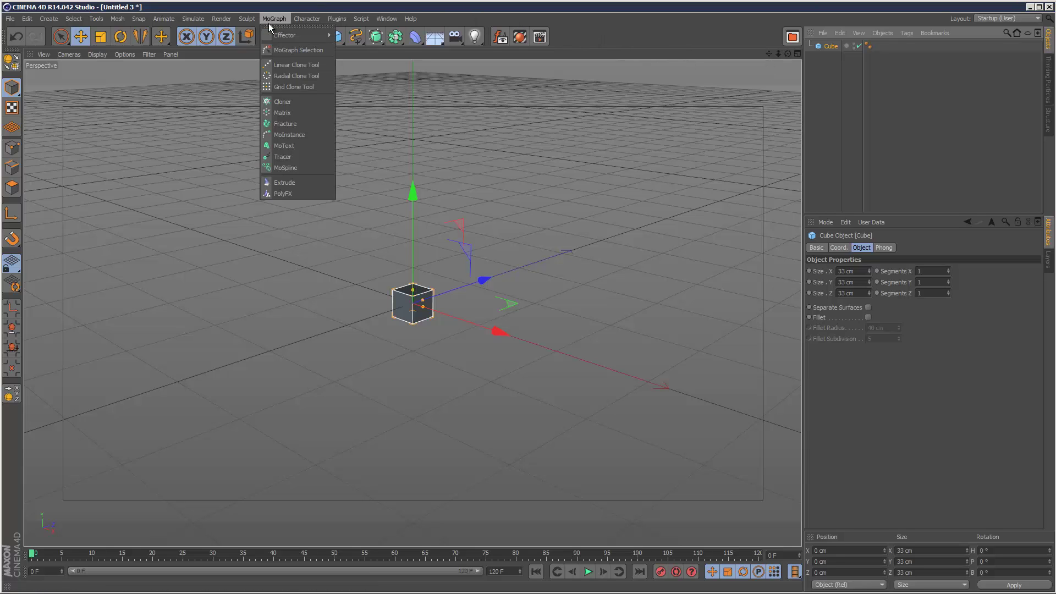
pyautogui.keyDown('alt'); pyautogui.click(309, 100); pyautogui.keyUp('alt')
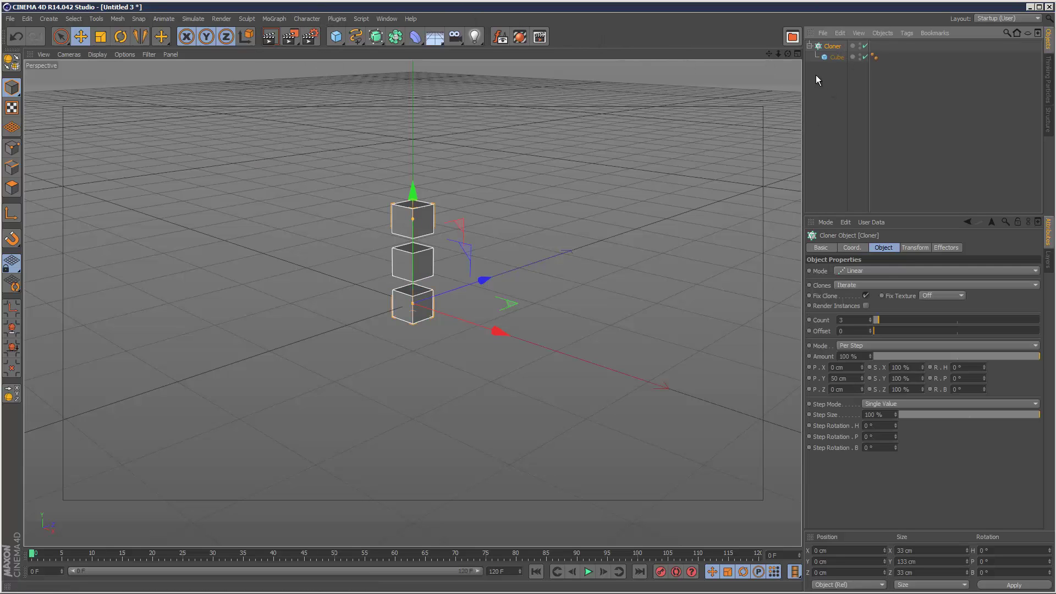
pyautogui.click(882, 272)
pyautogui.click(884, 314)
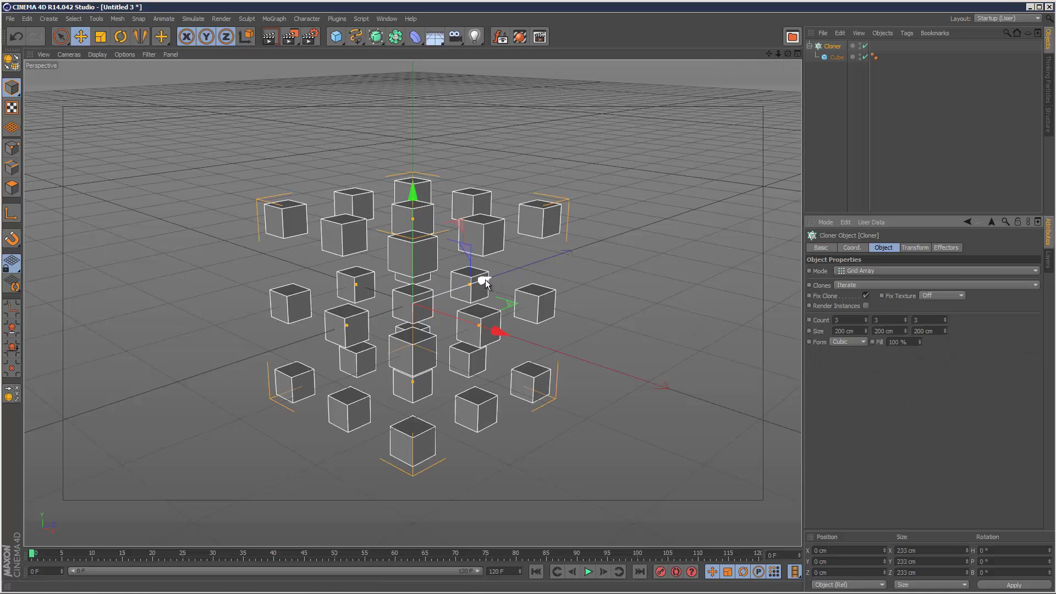
pyautogui.moveTo(482, 280); pyautogui.dragTo(620, 235)
# Add a Cylinder and slide it along Z beside the cube grid.
pyautogui.click(336, 37)
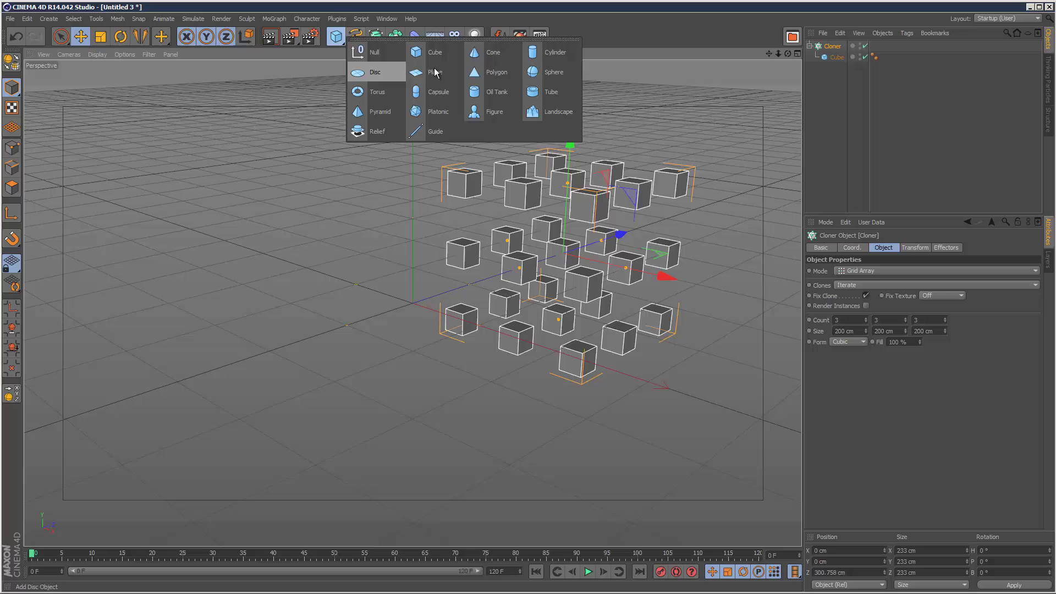
pyautogui.click(553, 54)
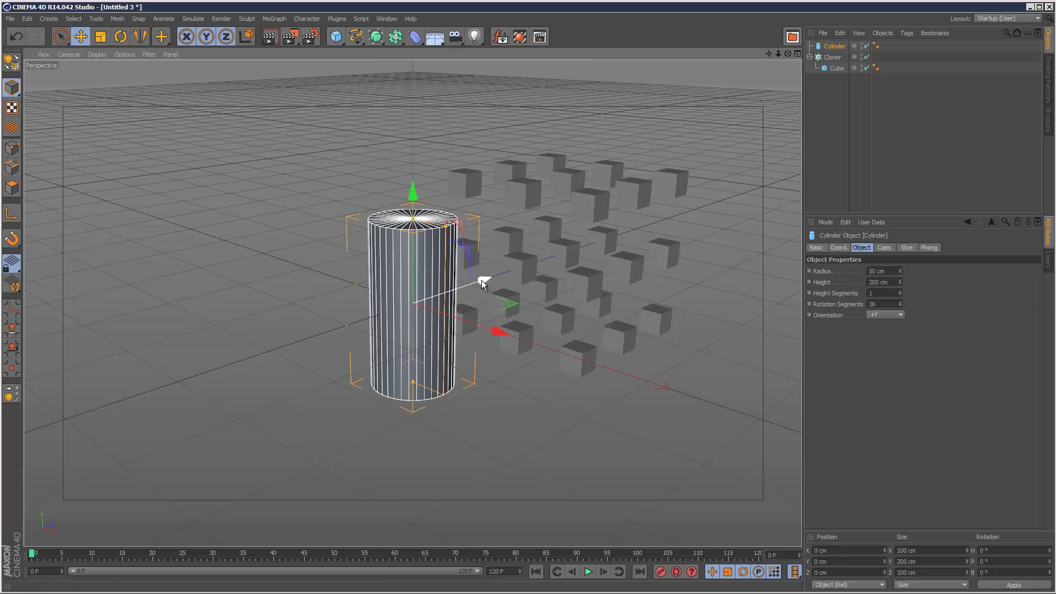
pyautogui.moveTo(482, 279); pyautogui.dragTo(388, 324)
pyautogui.click(898, 148)
pyautogui.click(833, 57)
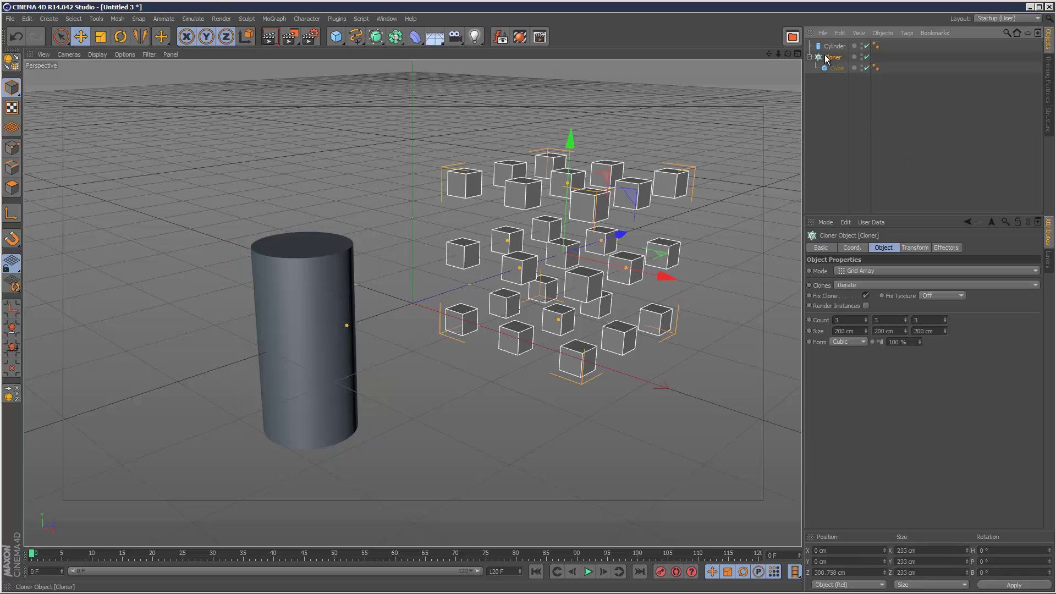
# Add an Inheritance effector below the Cube and set its Object to the Cylinder.
pyautogui.click(274, 18)
pyautogui.moveTo(303, 34)
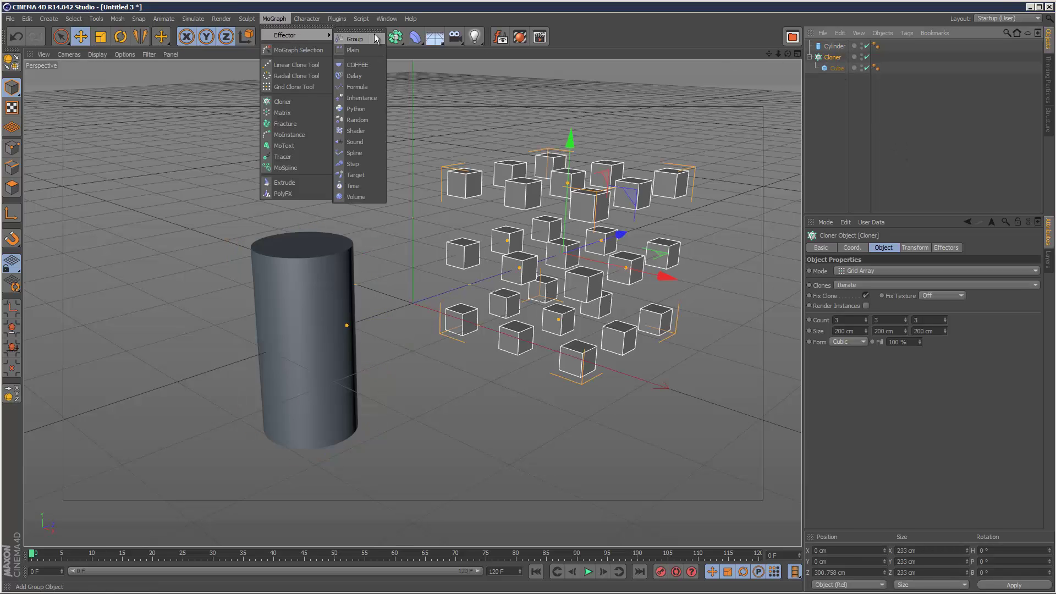
pyautogui.click(371, 98)
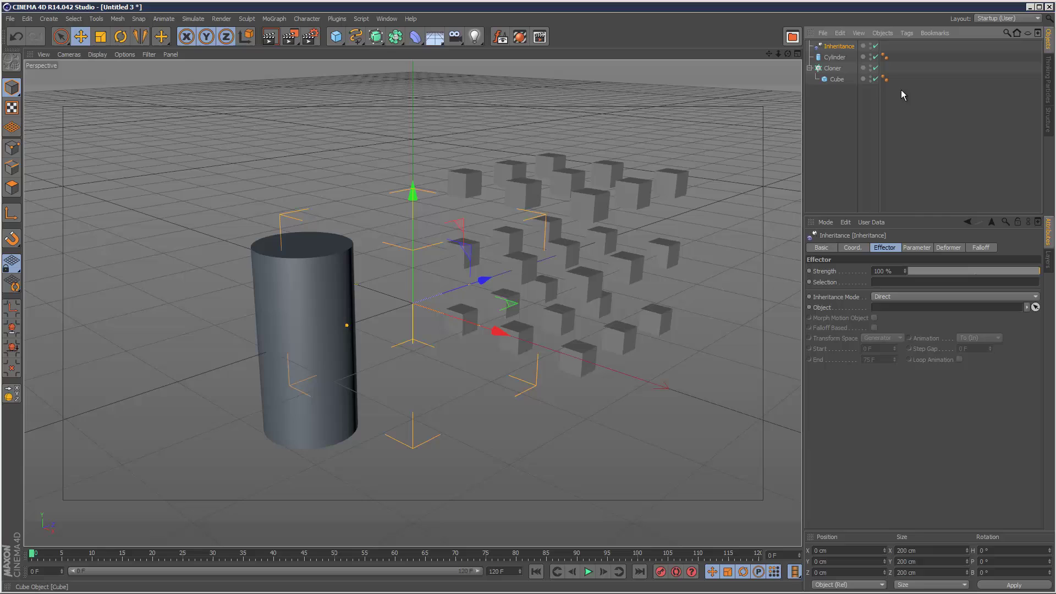
pyautogui.moveTo(845, 50); pyautogui.dragTo(837, 83)
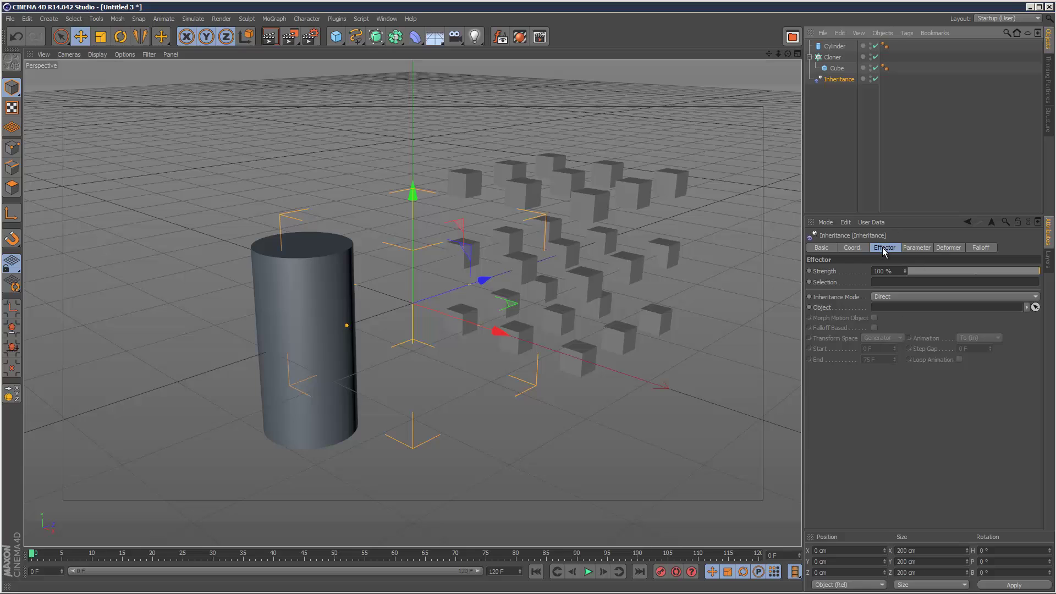
pyautogui.moveTo(835, 46); pyautogui.dragTo(895, 312)
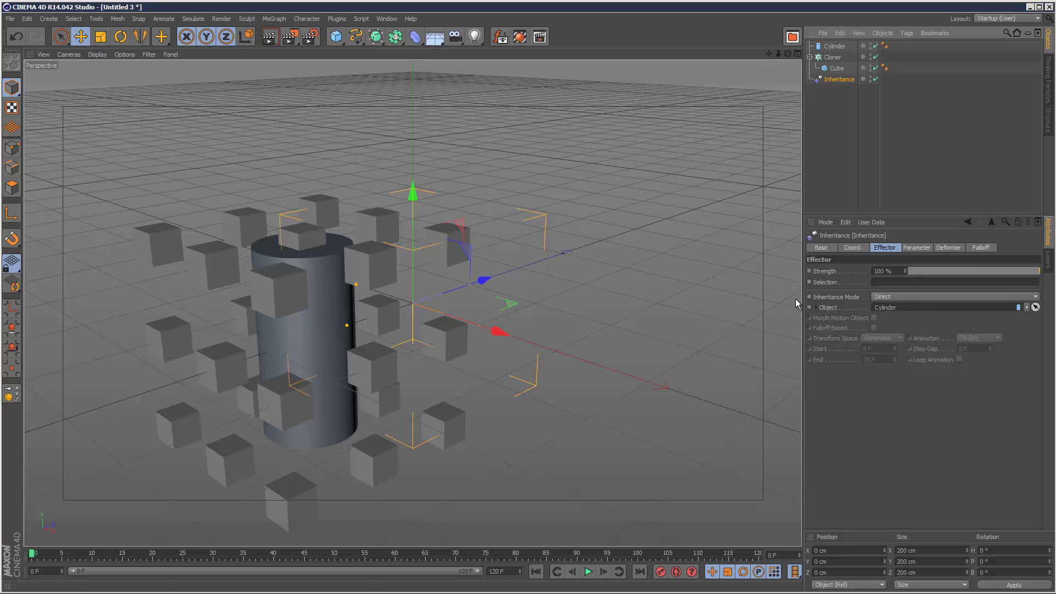
pyautogui.click(834, 46)
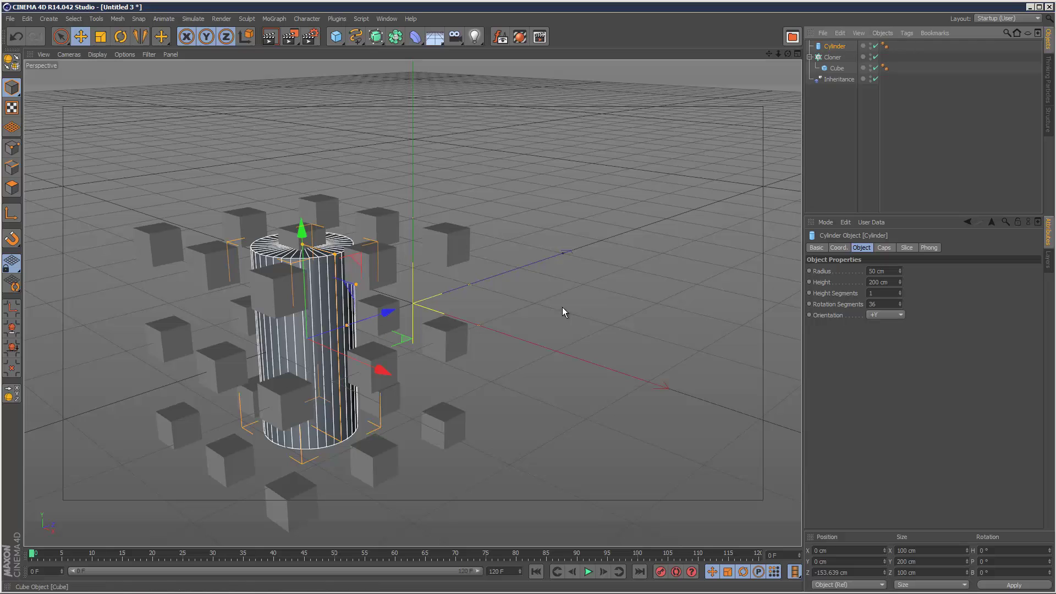
# Move, tilt and scale the cylinder to about 1.5× while the clones follow.
pyautogui.moveTo(387, 313)
pyautogui.mouseDown()
pyautogui.moveTo(587, 273)
pyautogui.moveTo(373, 317)
pyautogui.moveTo(584, 272)
pyautogui.moveTo(577, 249)
pyautogui.moveTo(392, 306)
pyautogui.moveTo(523, 267)
pyautogui.mouseUp()
pyautogui.press('r')
pyautogui.moveTo(436, 265); pyautogui.dragTo(435, 206)
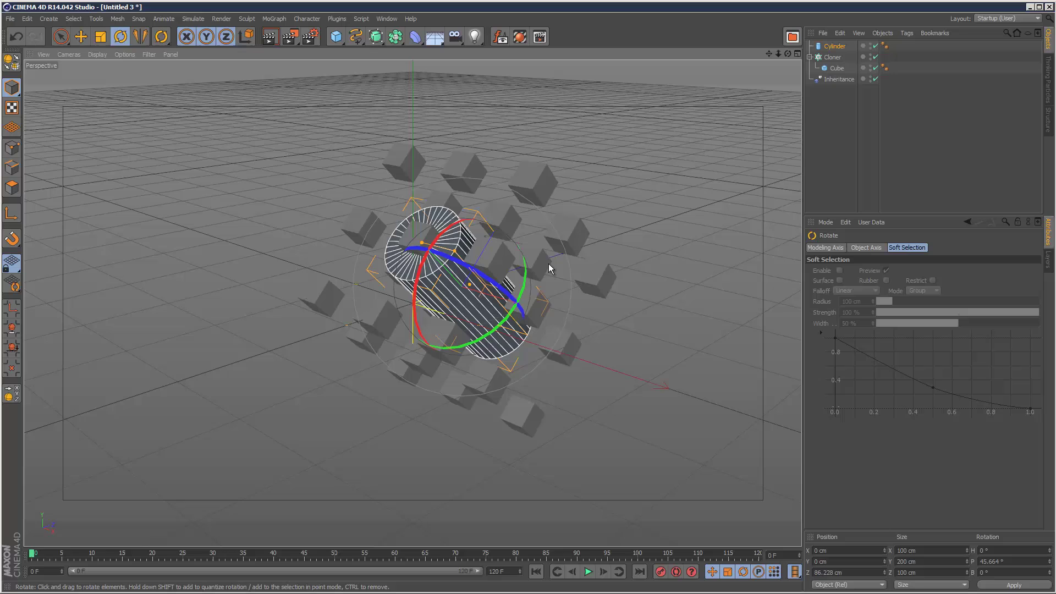
pyautogui.press('t')
pyautogui.moveTo(648, 208); pyautogui.dragTo(648, 371)
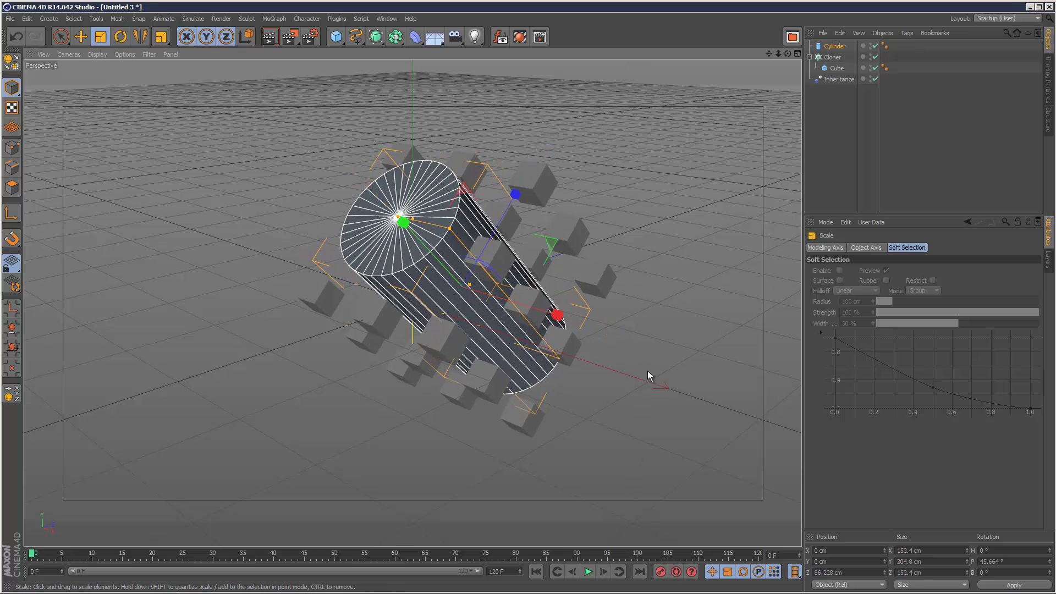
# Undo the cylinder changes to restore the plain cube grid.
pyautogui.hotkey('ctrl', 'z')
pyautogui.hotkey('ctrl', 'z')
pyautogui.hotkey('ctrl', 'z')
pyautogui.hotkey('ctrl', 'z')
pyautogui.hotkey('ctrl', 'z')
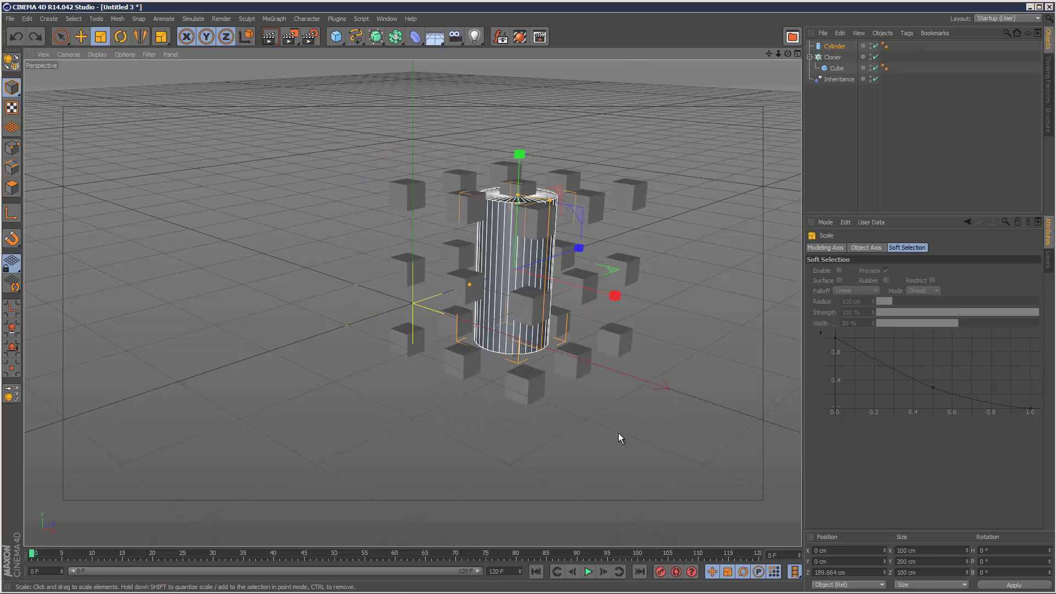
pyautogui.hotkey('ctrl', 'z')
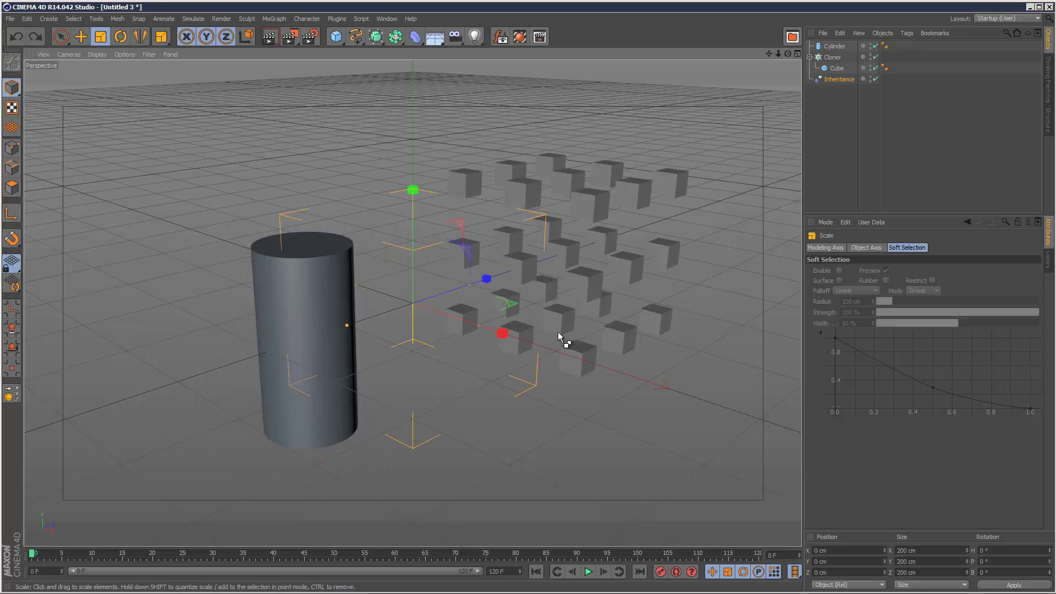
pyautogui.click(832, 177)
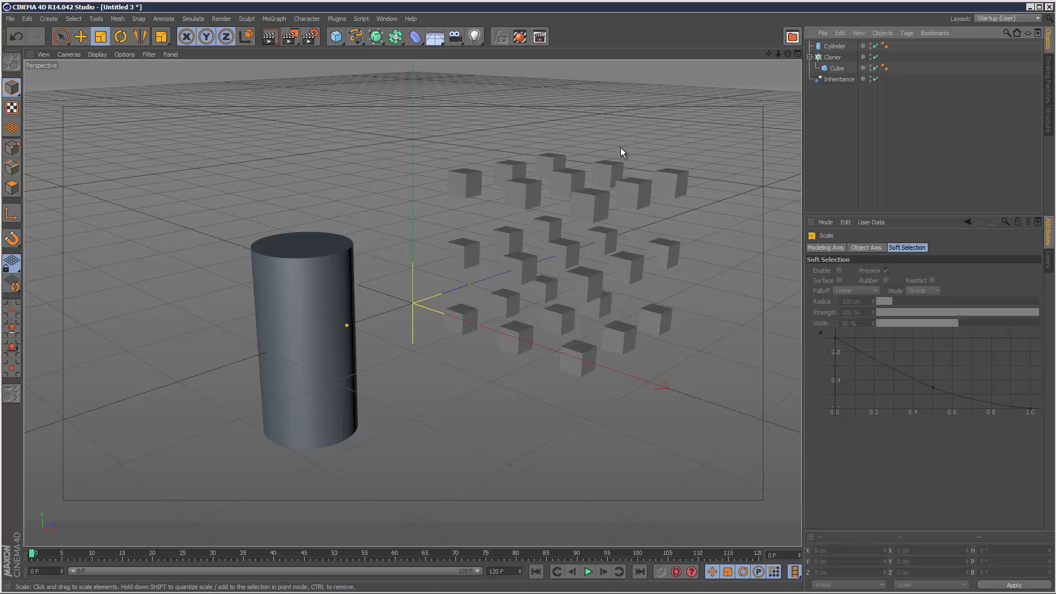
# Relink the Cylinder as the Inheritance effector's source and set it to inherit animation.
pyautogui.click(839, 80)
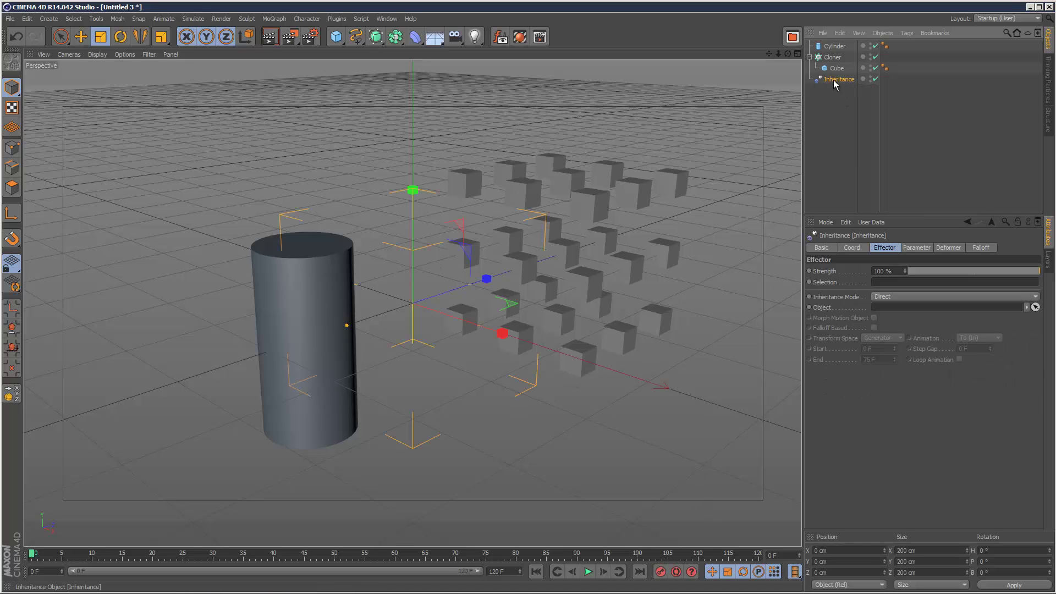
pyautogui.moveTo(893, 243); pyautogui.dragTo(924, 307)
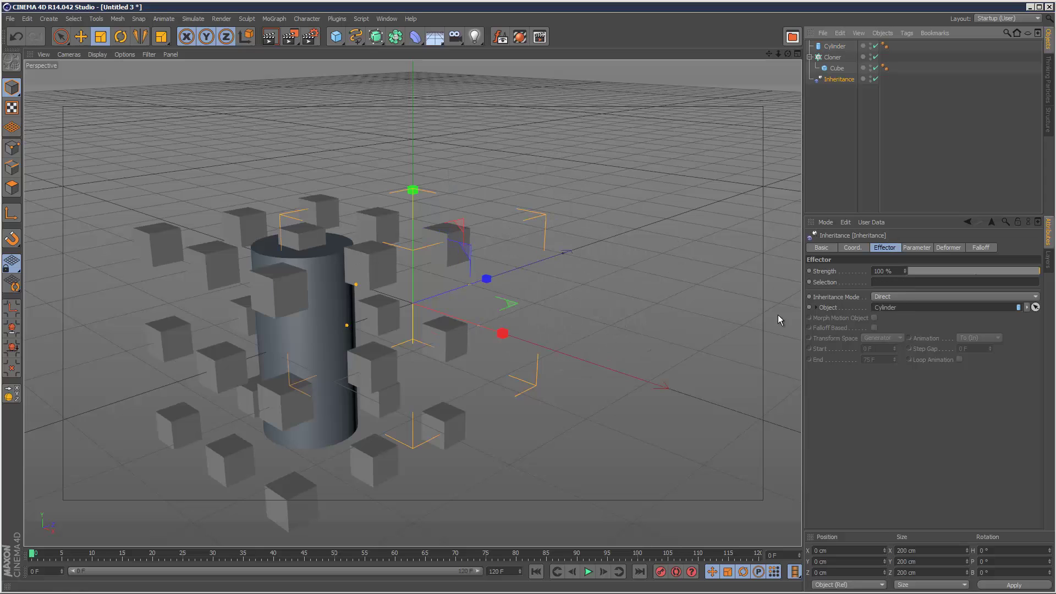
pyautogui.click(899, 296)
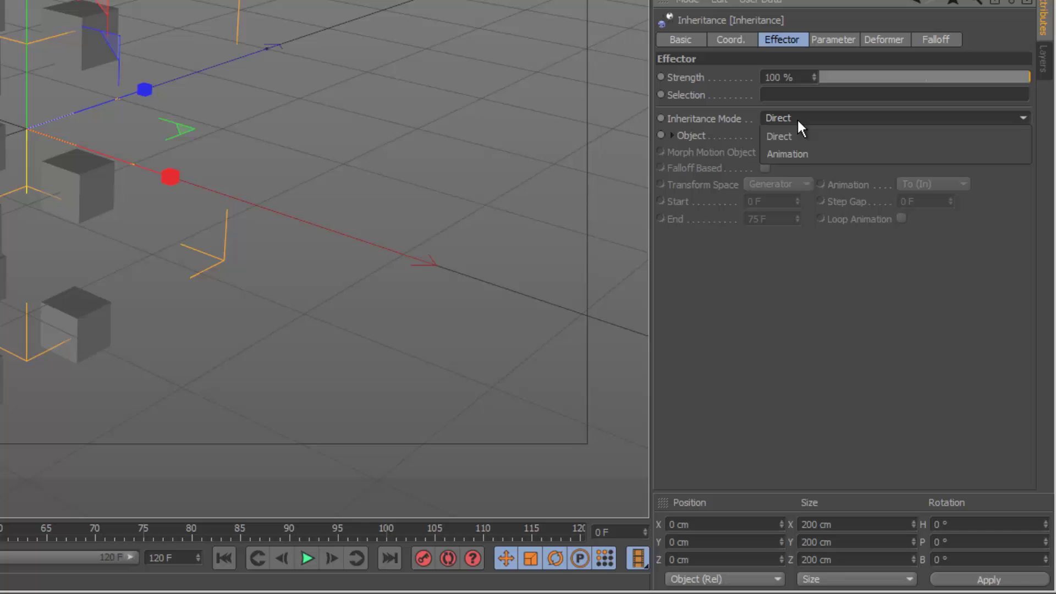
pyautogui.click(802, 155)
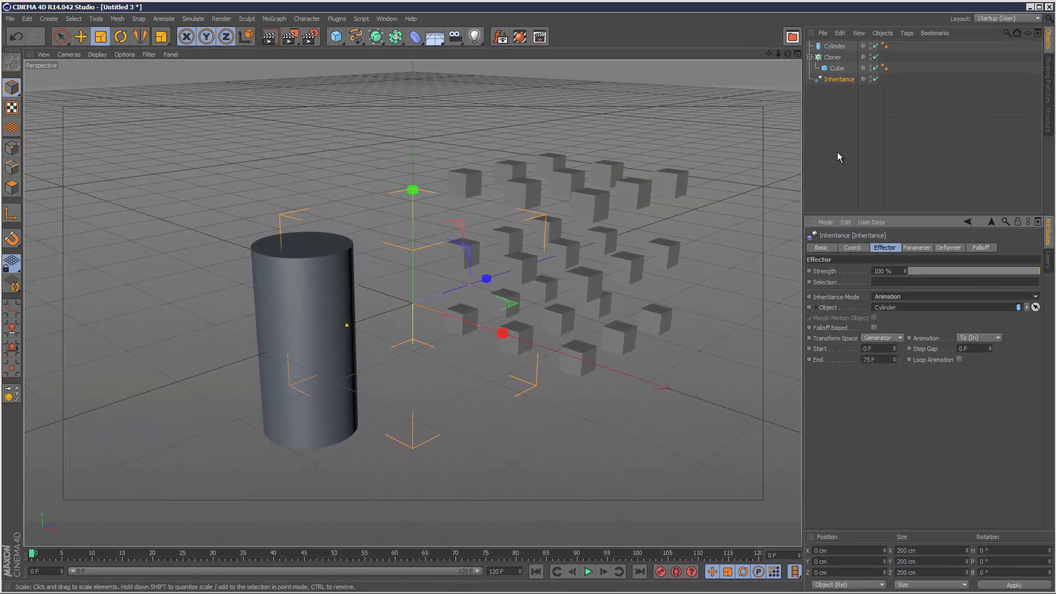
pyautogui.click(839, 143)
# Key the cylinder's position at frame 0, then its raised, rotated state at frame 30.
pyautogui.click(835, 46)
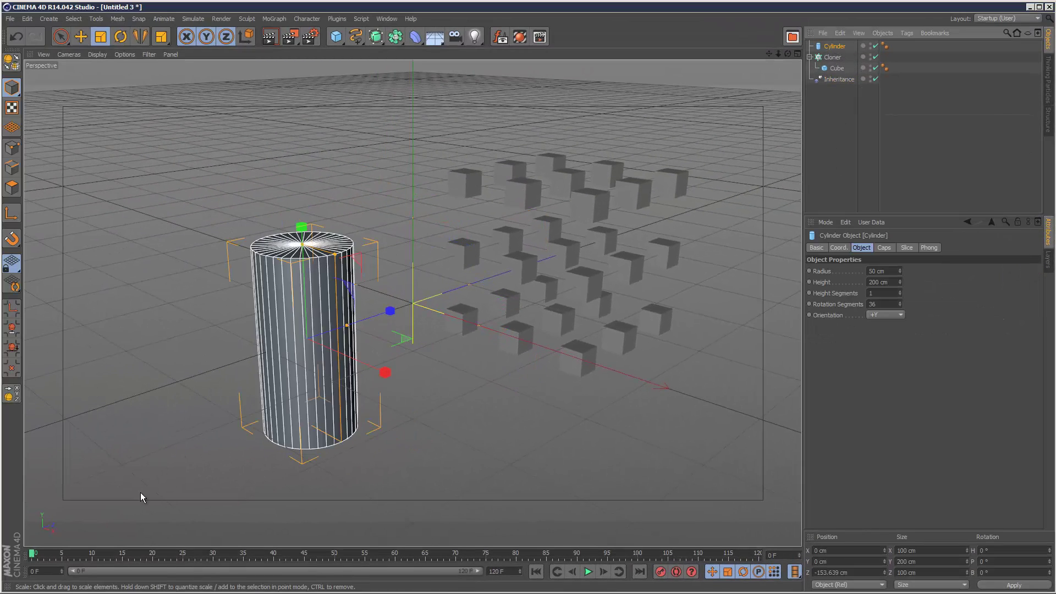
pyautogui.click(841, 249)
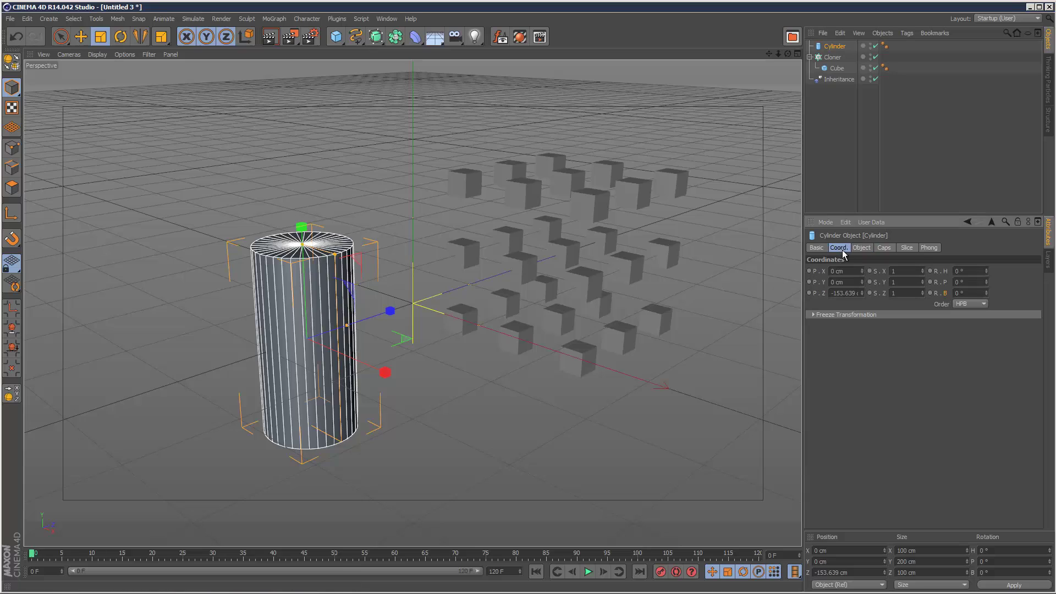
pyautogui.keyDown('ctrl'); pyautogui.click(809, 272); pyautogui.keyUp('ctrl')
pyautogui.click(215, 557)
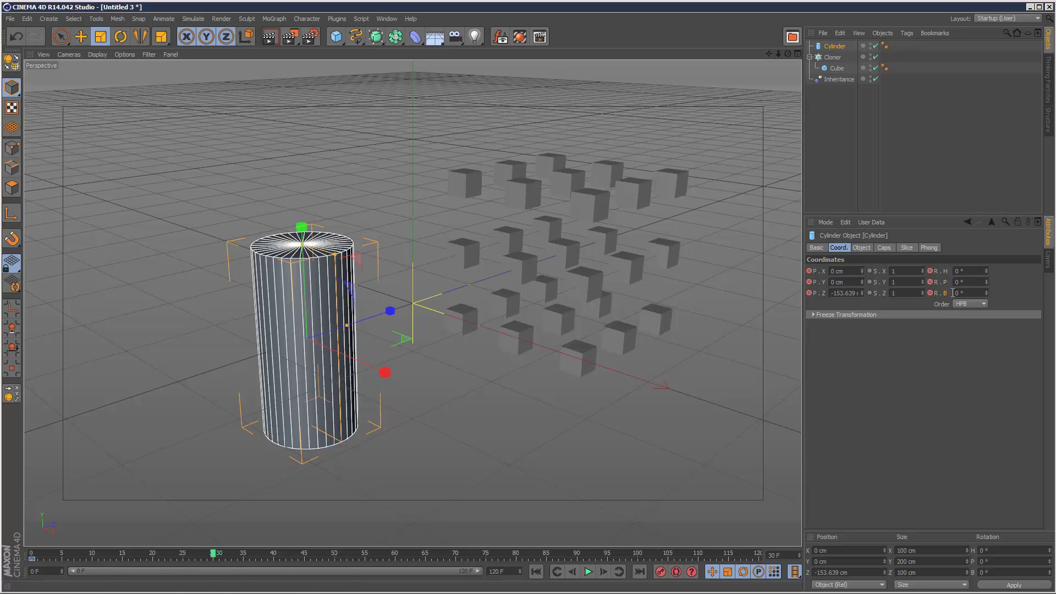
pyautogui.moveTo(986, 283); pyautogui.dragTo(860, 283)
pyautogui.keyDown('ctrl'); pyautogui.click(809, 282); pyautogui.keyUp('ctrl')
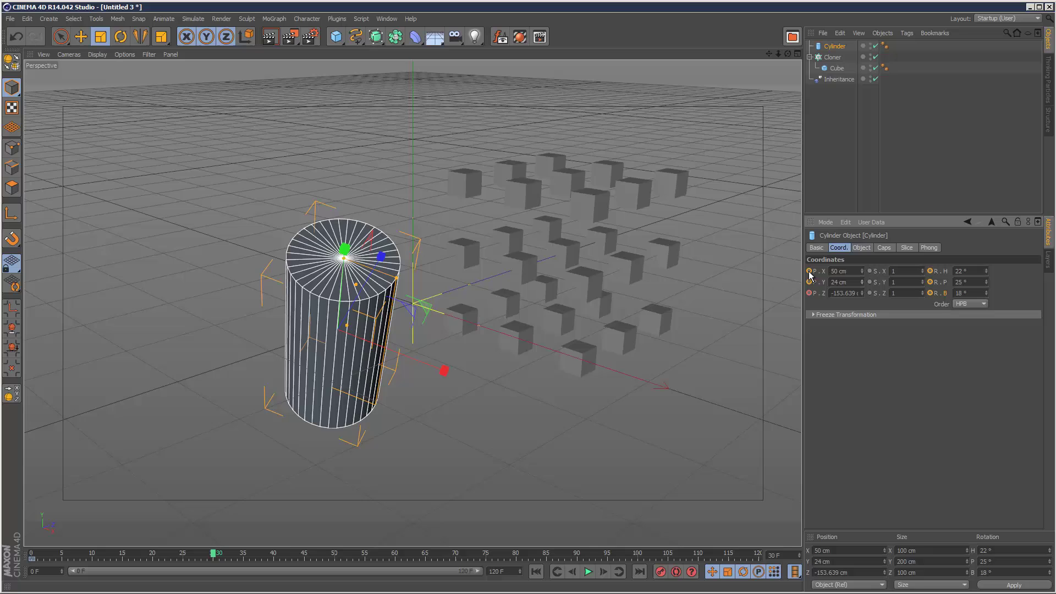
pyautogui.keyDown('ctrl'); pyautogui.click(938, 276); pyautogui.keyUp('ctrl')
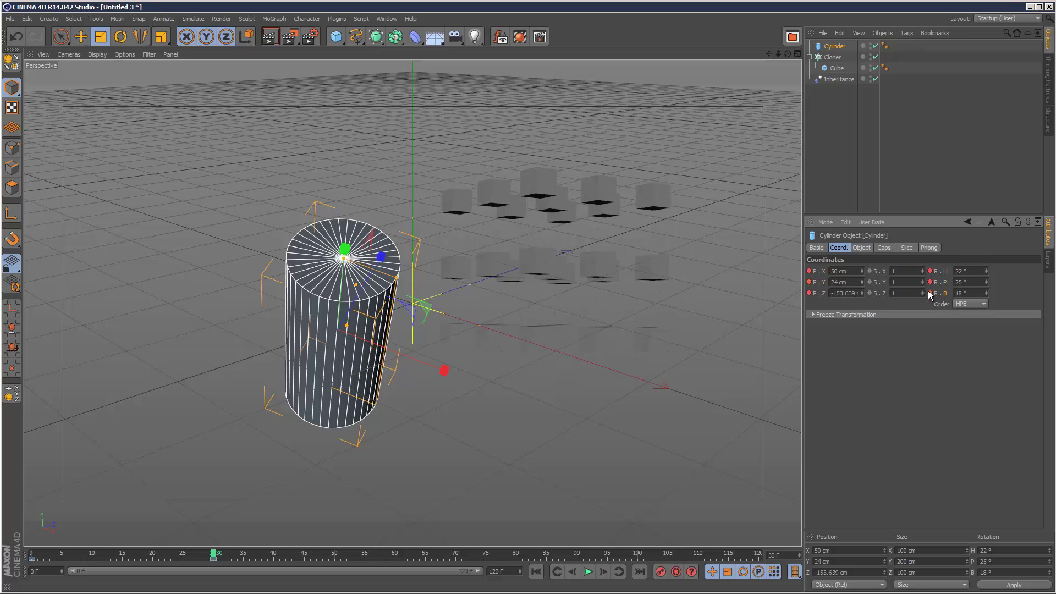
pyautogui.click(821, 185)
pyautogui.click(98, 54)
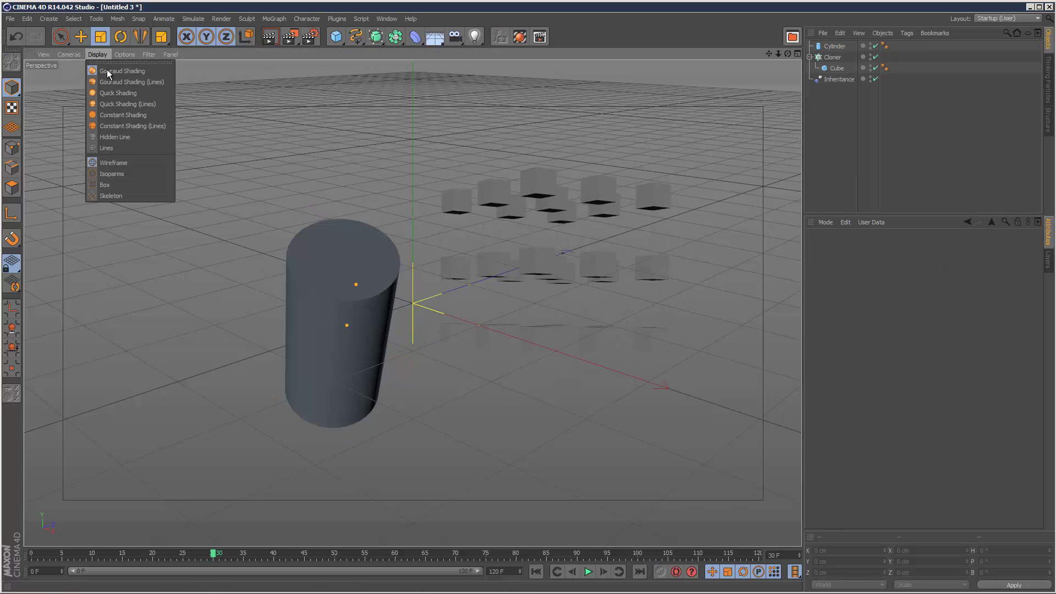
# Switch to Gouraud Shading (Lines), play the animation from the start, then select Inheritance.
pyautogui.click(129, 136)
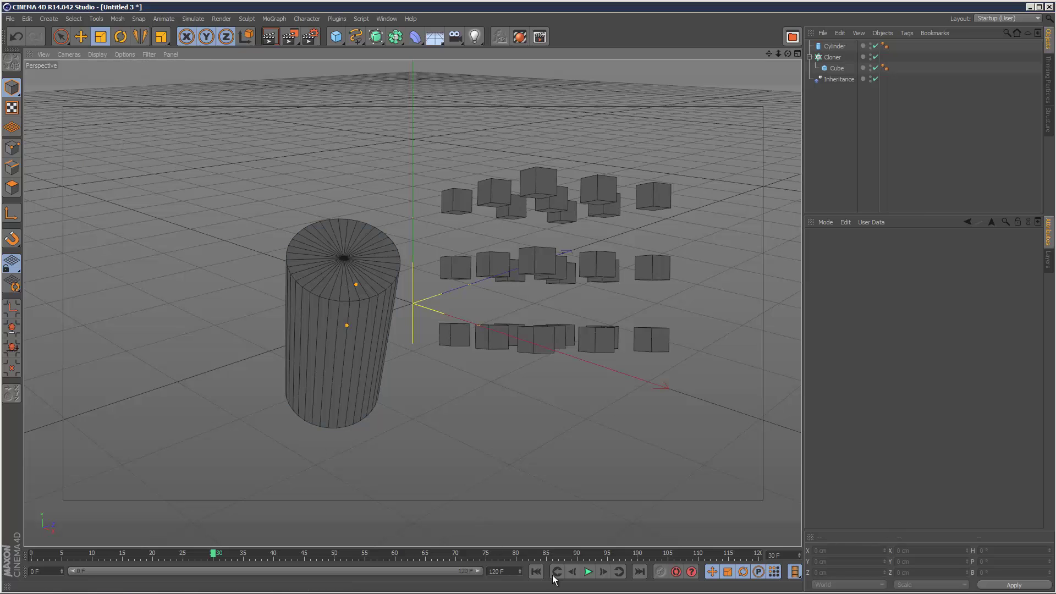
pyautogui.click(536, 572)
pyautogui.click(588, 571)
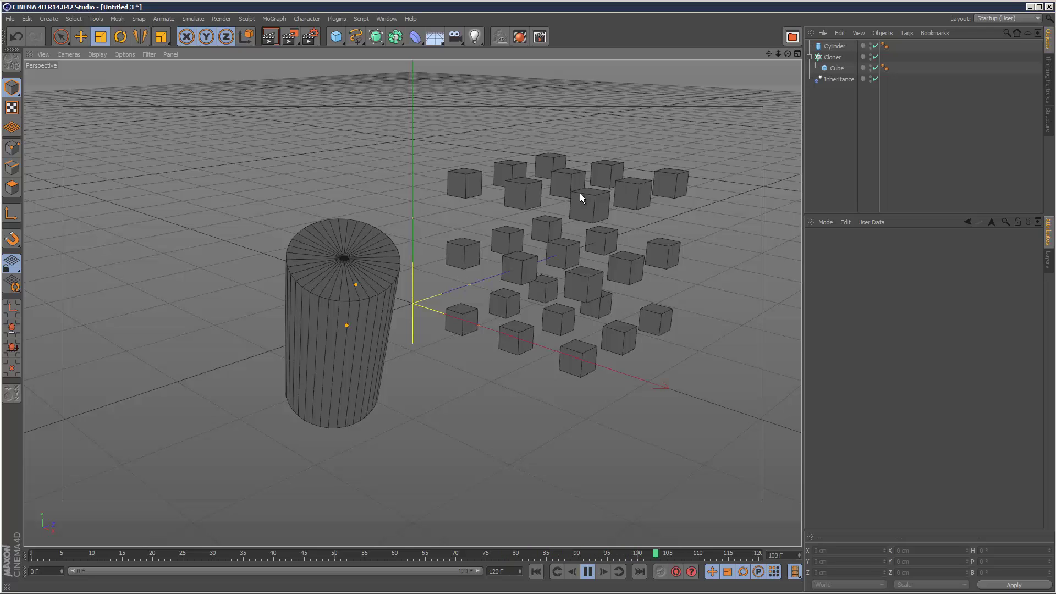
pyautogui.click(588, 572)
pyautogui.click(839, 80)
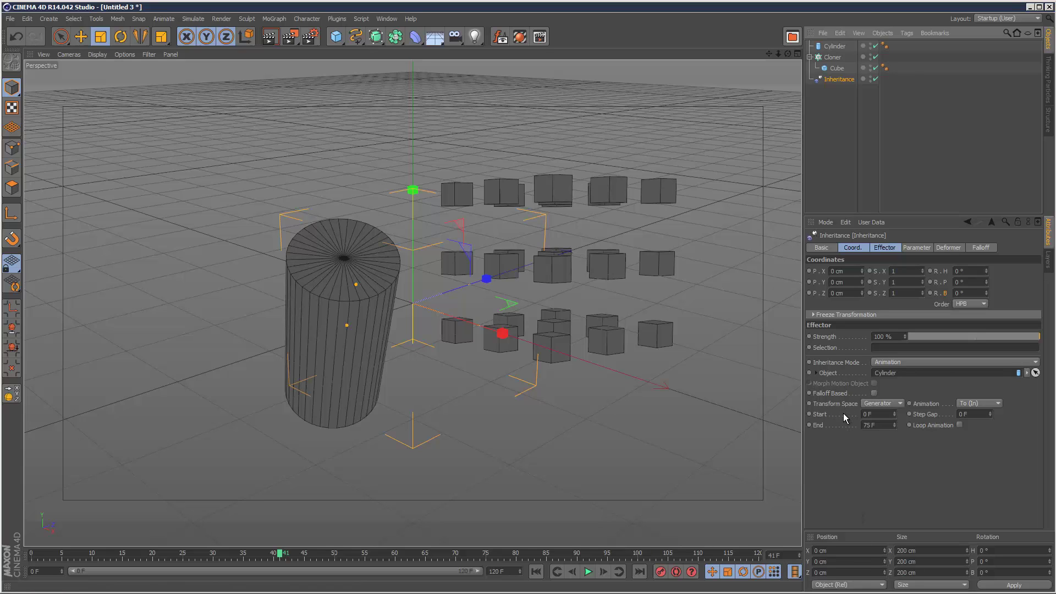
# Change the Inheritance End from 75 F to 30 F and preview the playback.
pyautogui.click(835, 46)
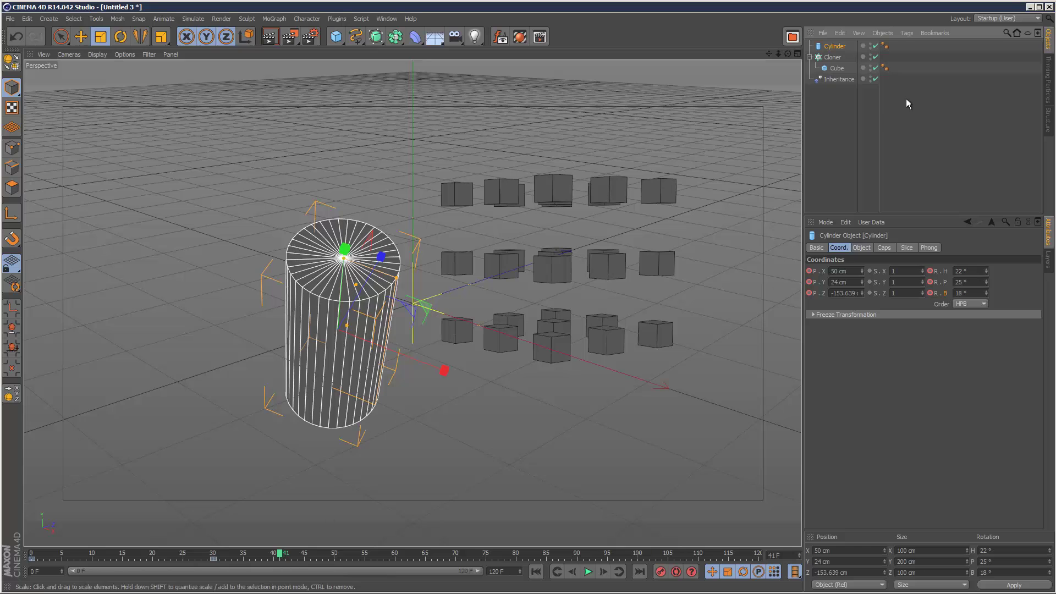
pyautogui.click(839, 79)
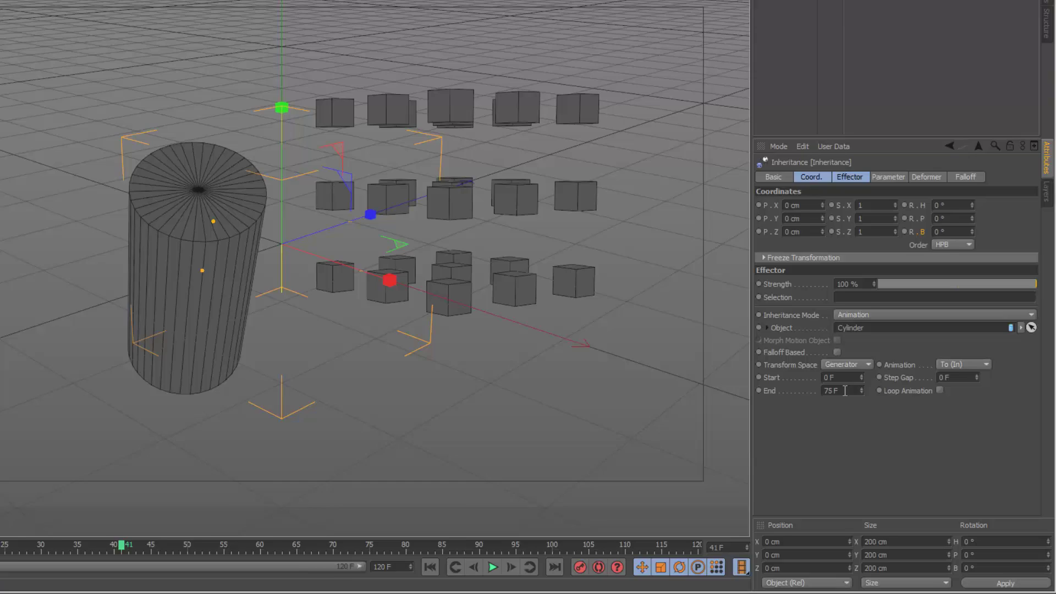
pyautogui.click(879, 425)
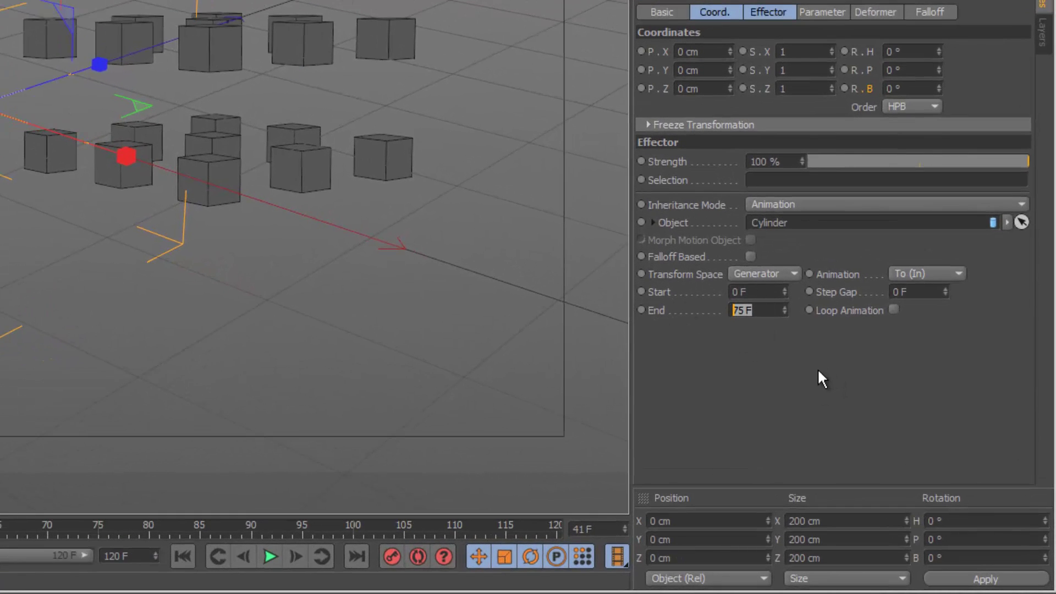
pyautogui.press('BackSpace')
pyautogui.write('30')
pyautogui.press('Return')
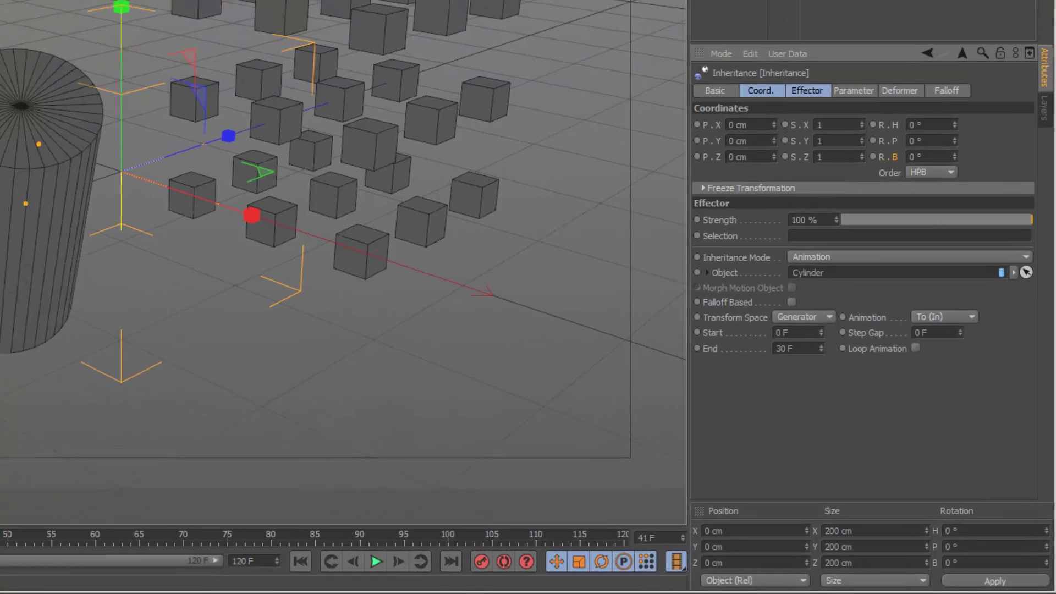
pyautogui.click(301, 562)
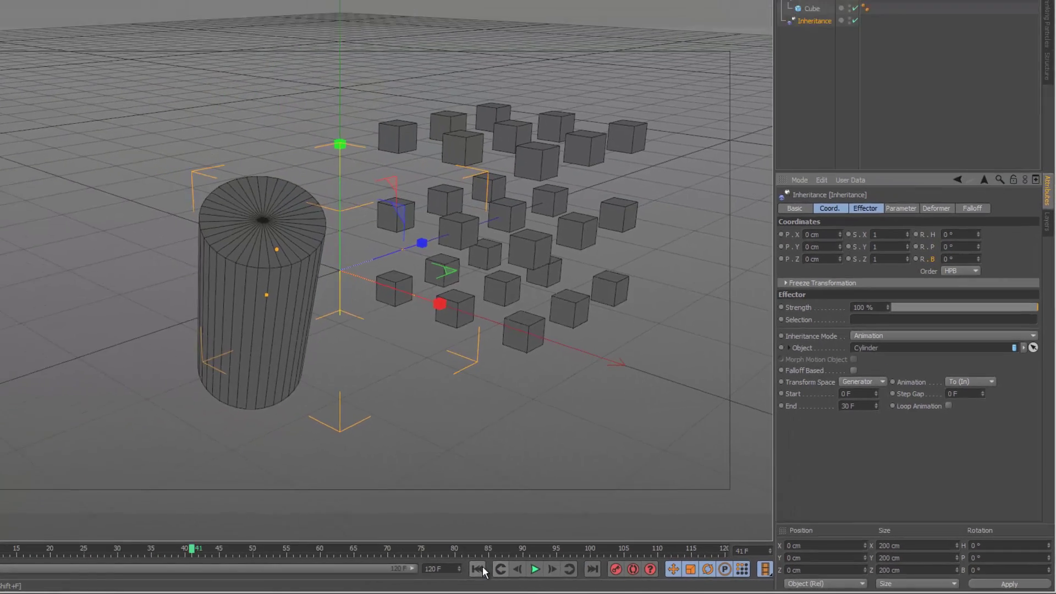
pyautogui.click(376, 561)
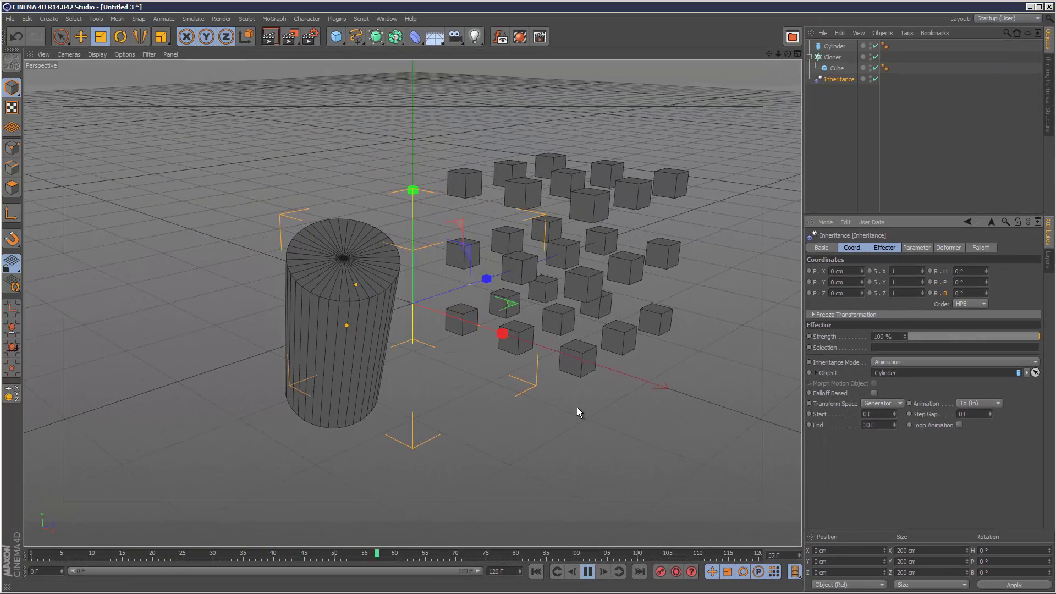
pyautogui.click(536, 571)
pyautogui.click(588, 572)
# Try an End of 167 F during playback, then revert it to 30 F and rewind.
pyautogui.moveTo(895, 421); pyautogui.dragTo(894, 424)
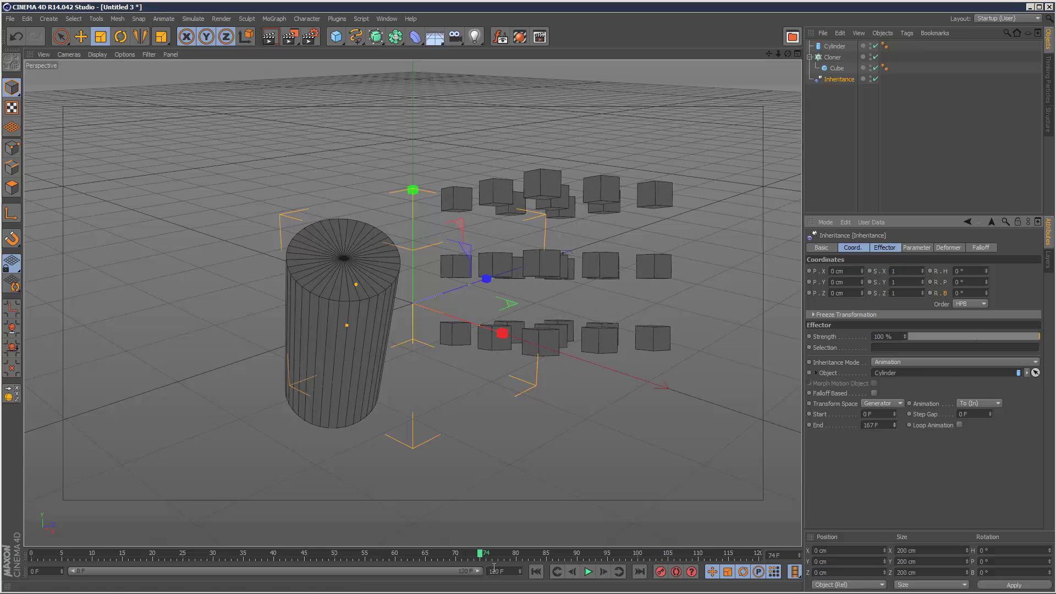
pyautogui.click(536, 572)
pyautogui.click(588, 572)
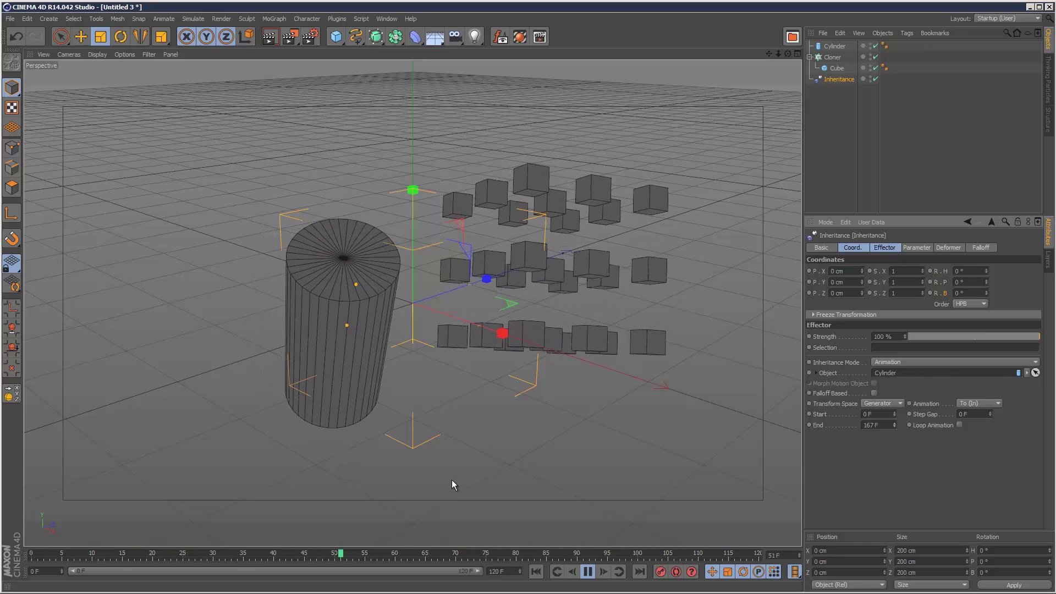
pyautogui.click(589, 573)
pyautogui.click(872, 425)
pyautogui.write('30')
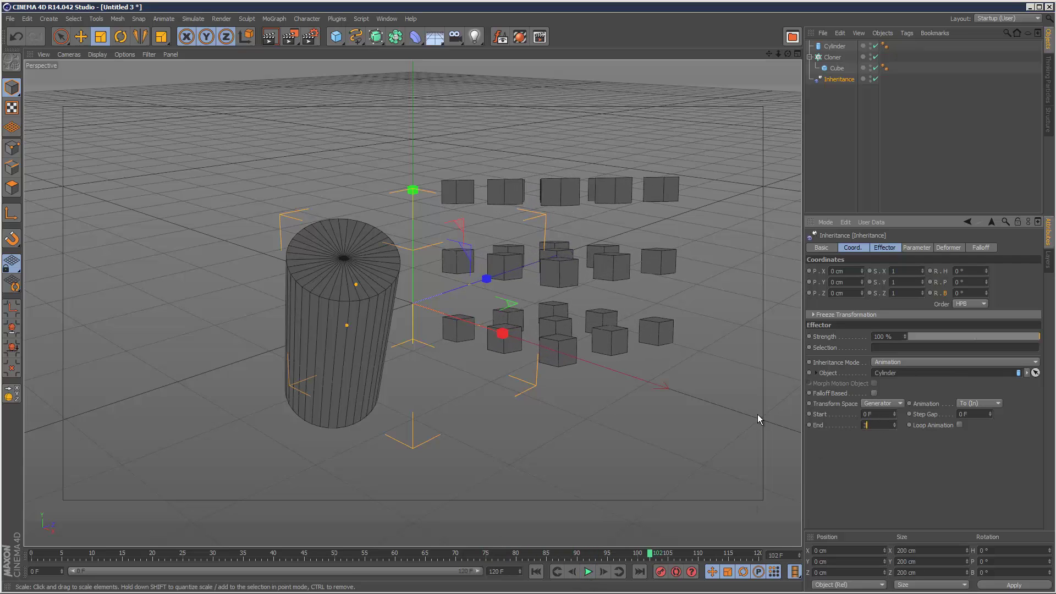
pyautogui.press('Return')
pyautogui.click(543, 573)
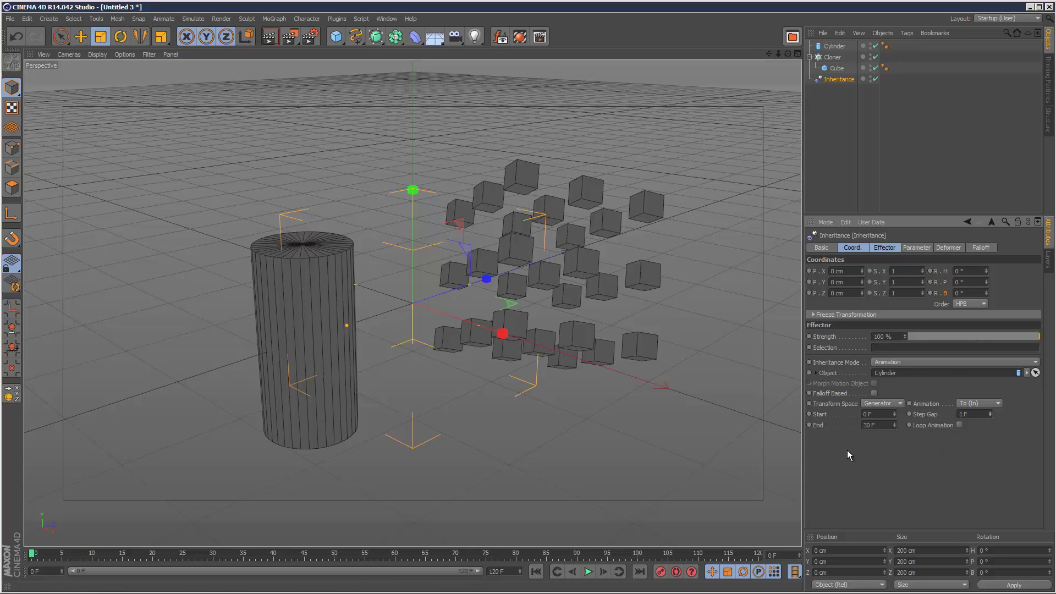
# Play the animation and set the Inheritance Step Gap back to 1 F.
pyautogui.click(588, 572)
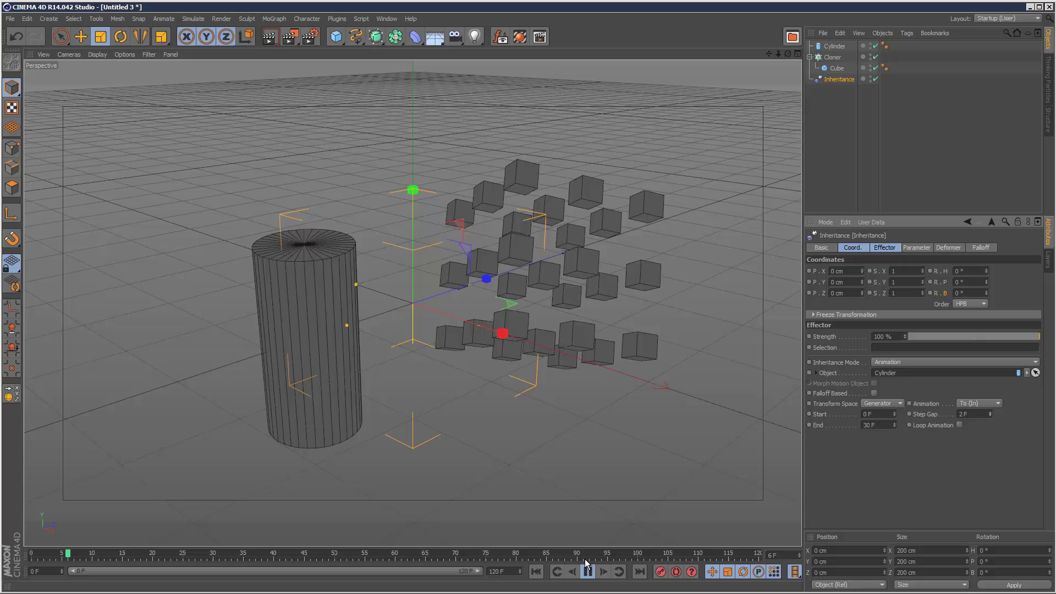
pyautogui.click(990, 416)
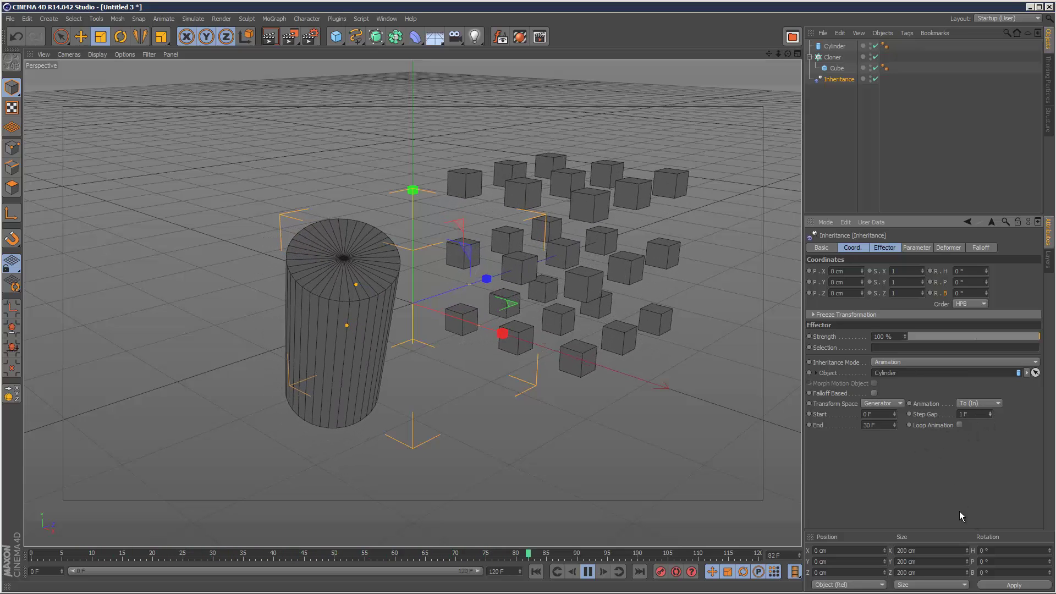
pyautogui.click(987, 426)
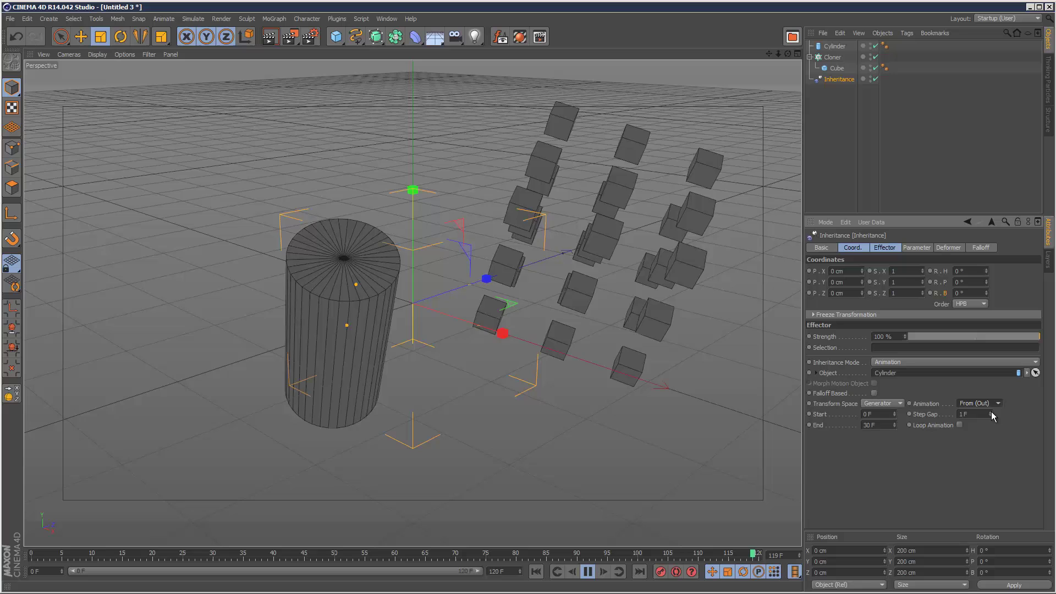
pyautogui.click(989, 406)
pyautogui.click(992, 414)
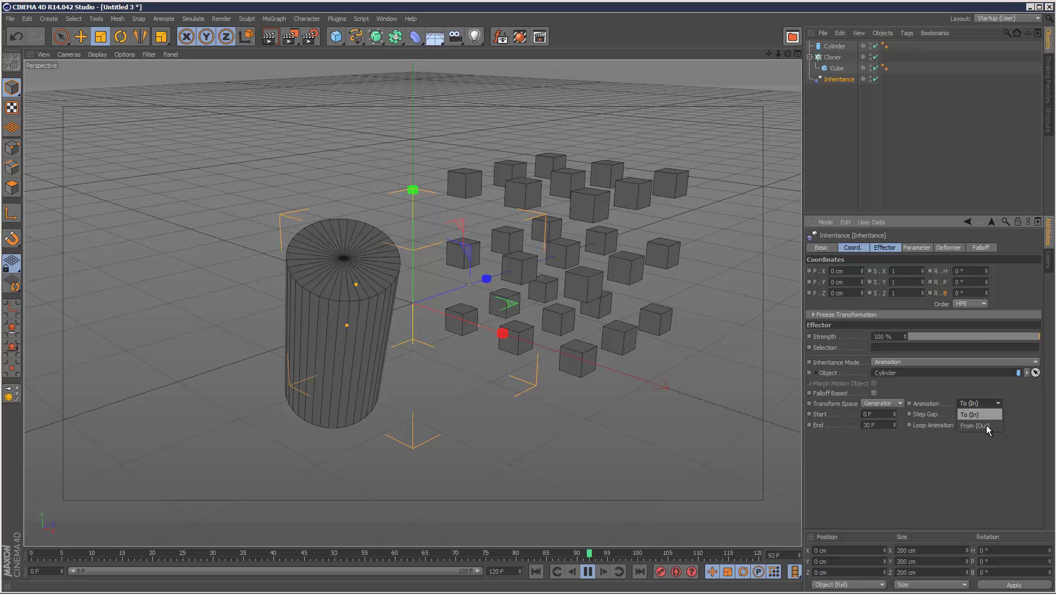
pyautogui.click(977, 426)
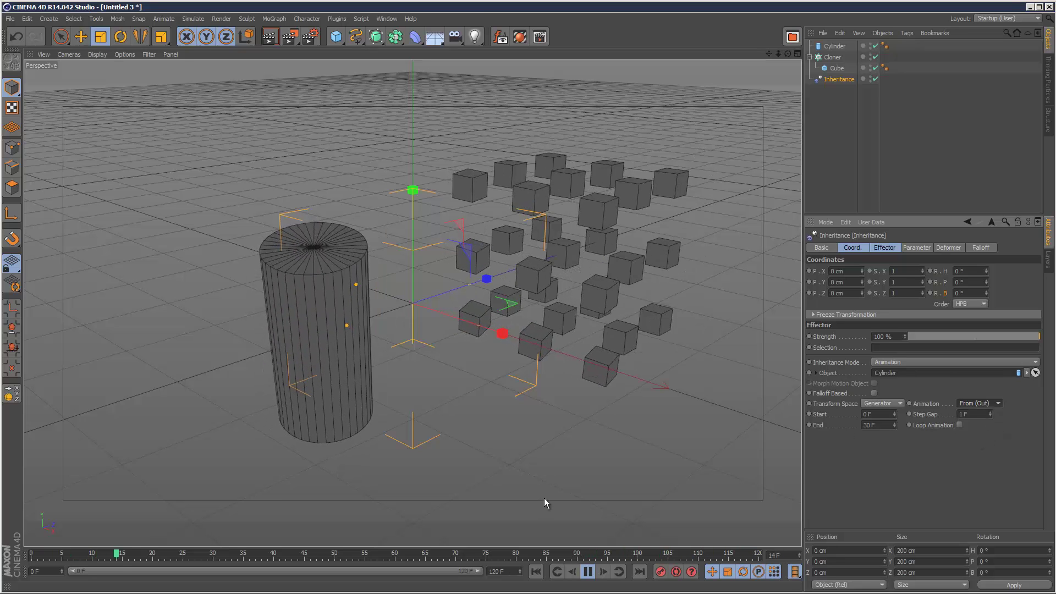
pyautogui.click(985, 415)
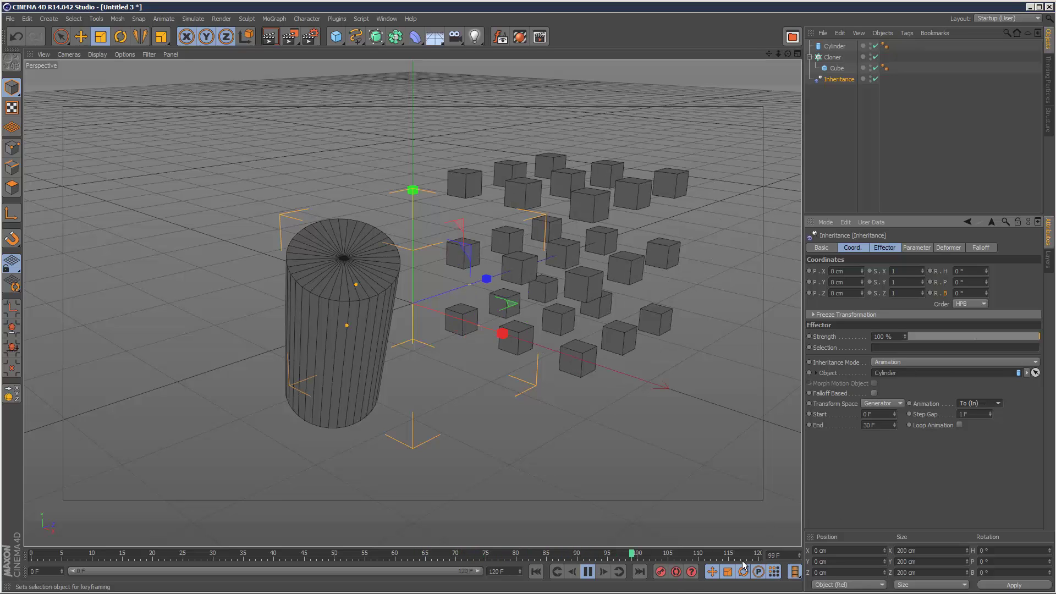
# Enable Loop Animation, set Step Gap to 0 F then 1 F, and drag End to 8 F.
pyautogui.click(960, 425)
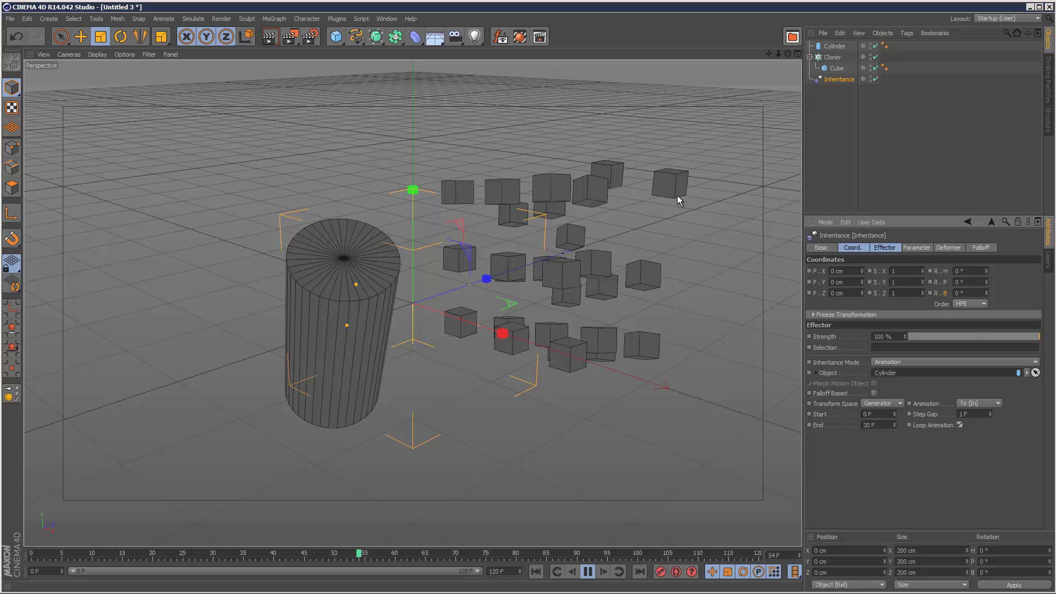
pyautogui.click(990, 416)
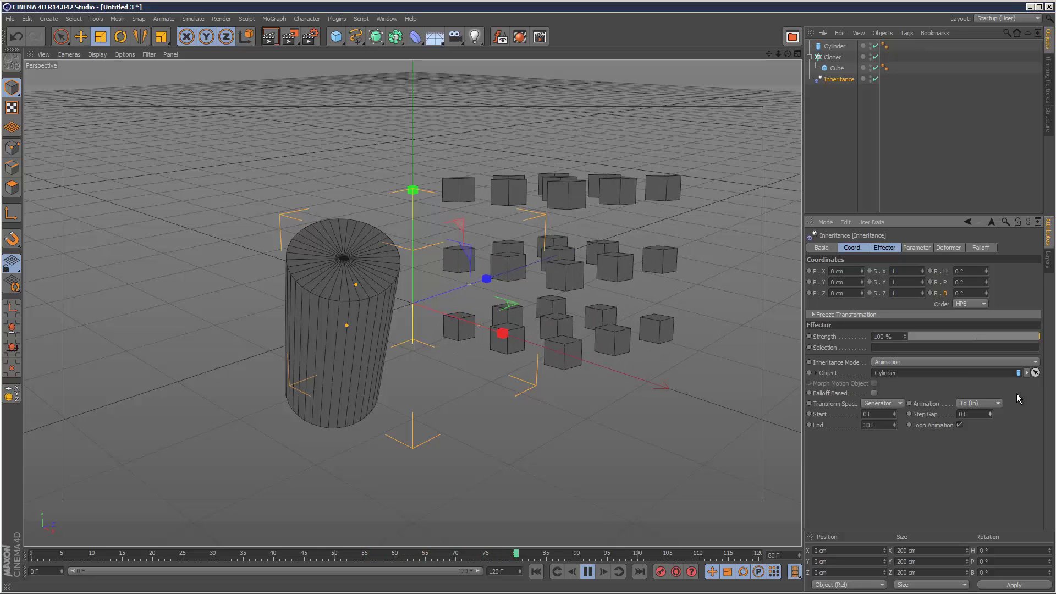
pyautogui.click(991, 412)
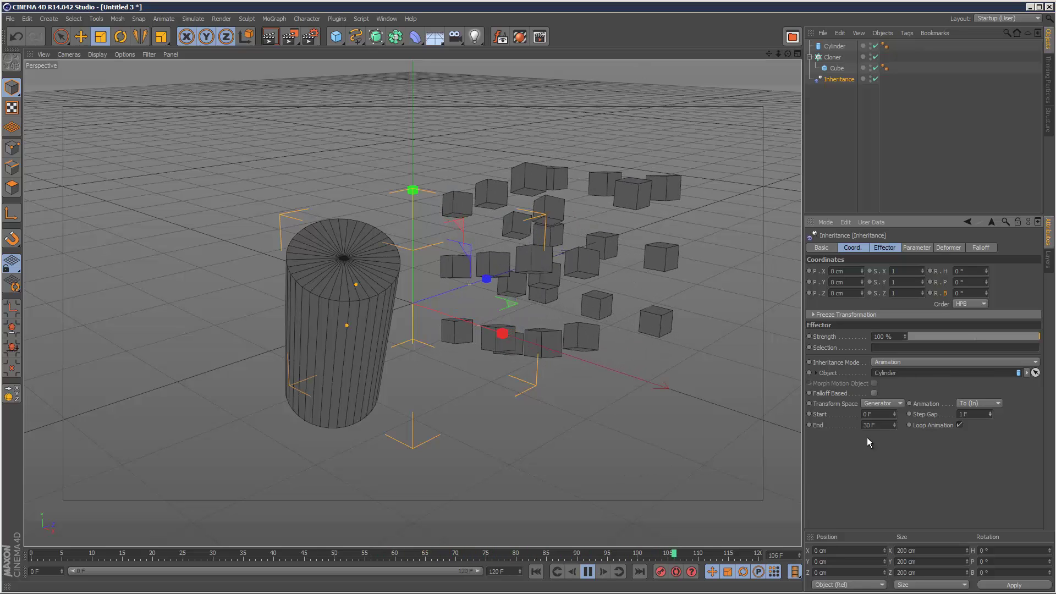
pyautogui.moveTo(895, 427); pyautogui.dragTo(894, 424)
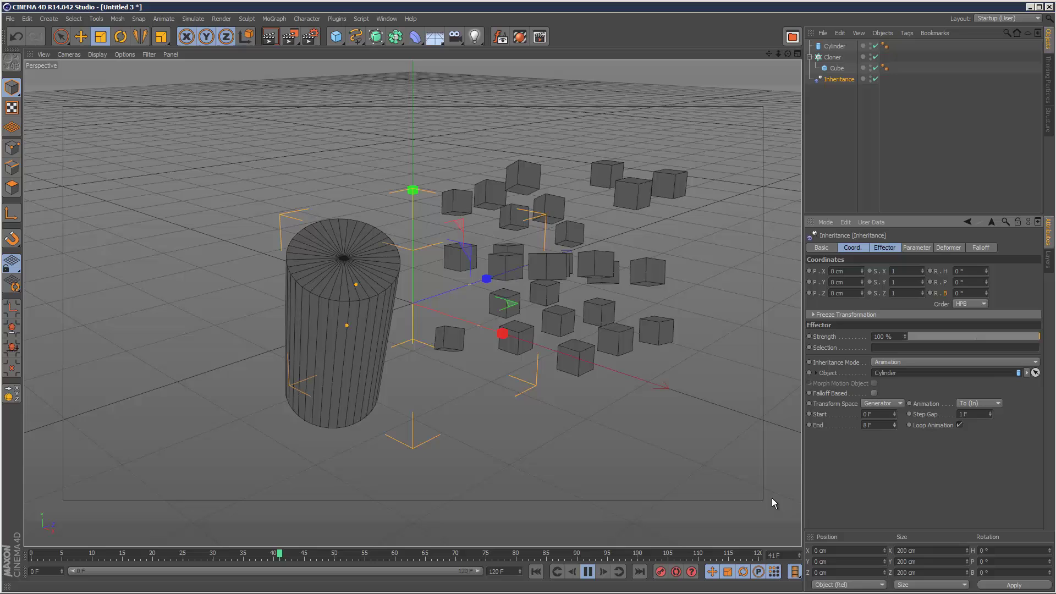
pyautogui.click(589, 572)
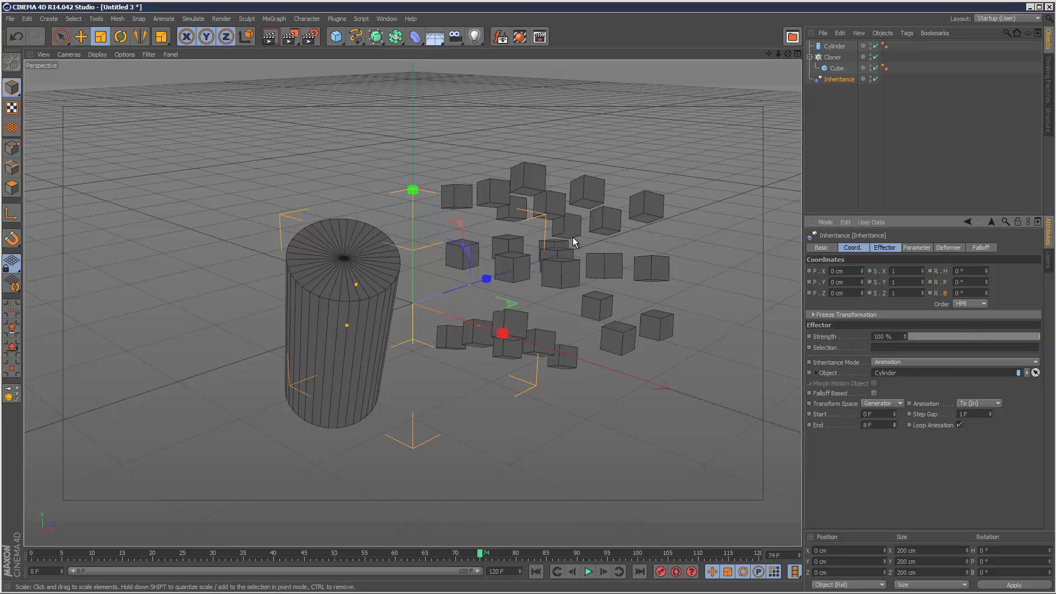
# Clear the Cylinder from the Inheritance effector's Object link and rewind to frame 0.
pyautogui.click(835, 47)
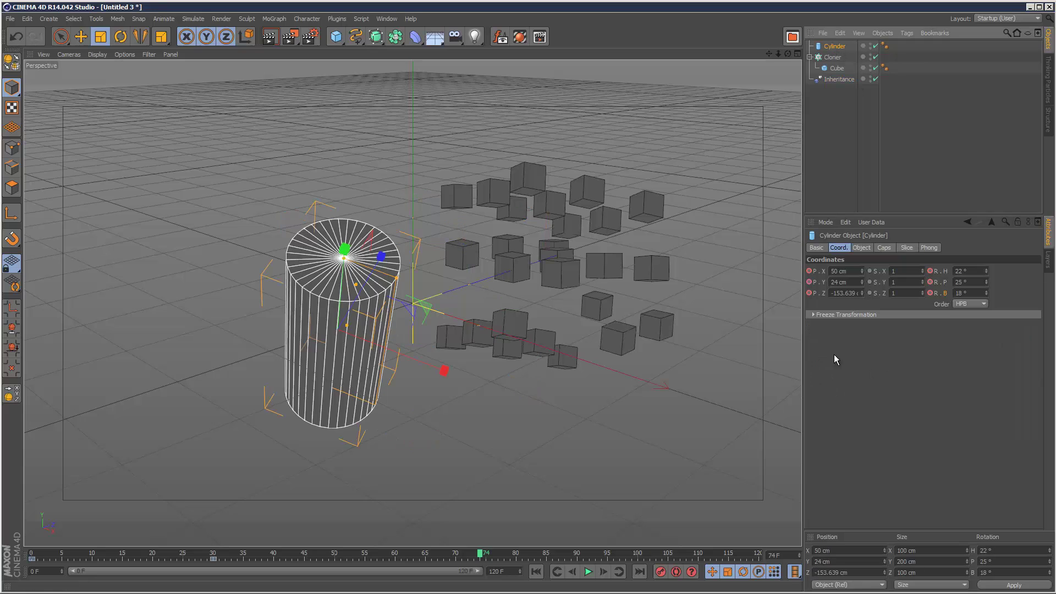
pyautogui.click(836, 79)
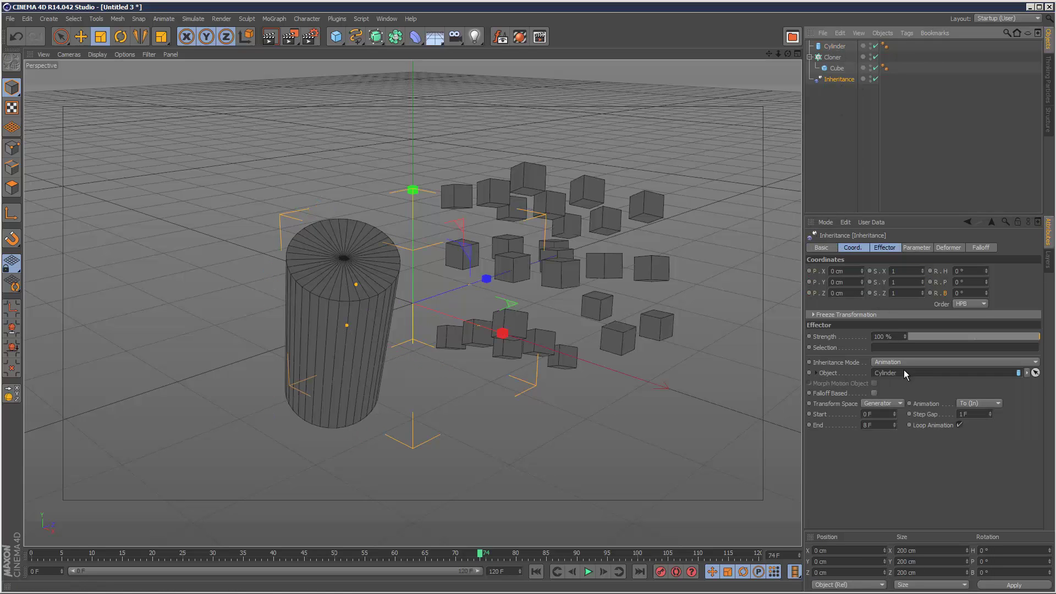
pyautogui.click(850, 124)
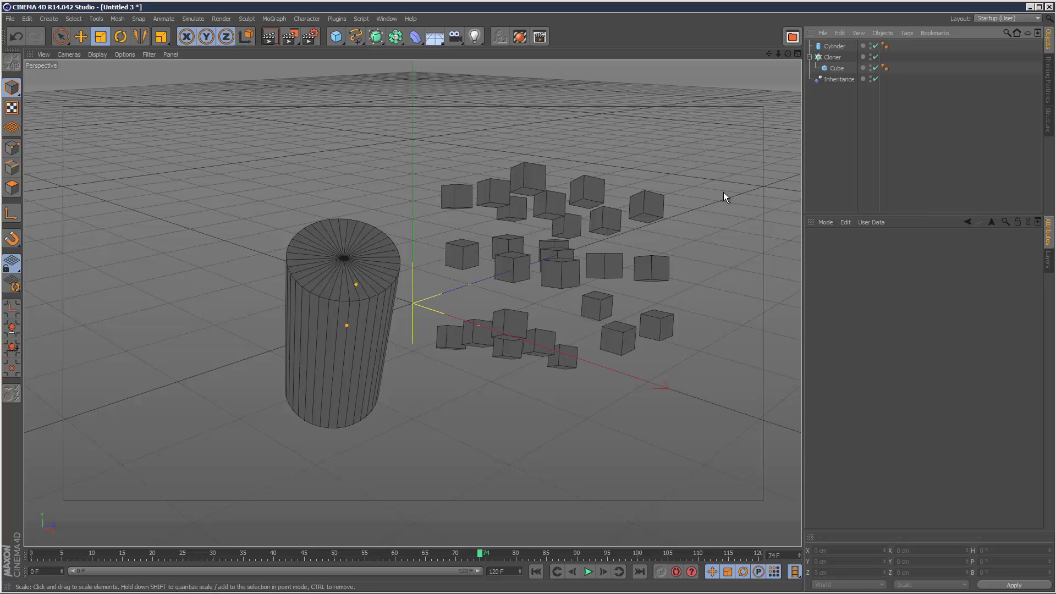
pyautogui.click(839, 82)
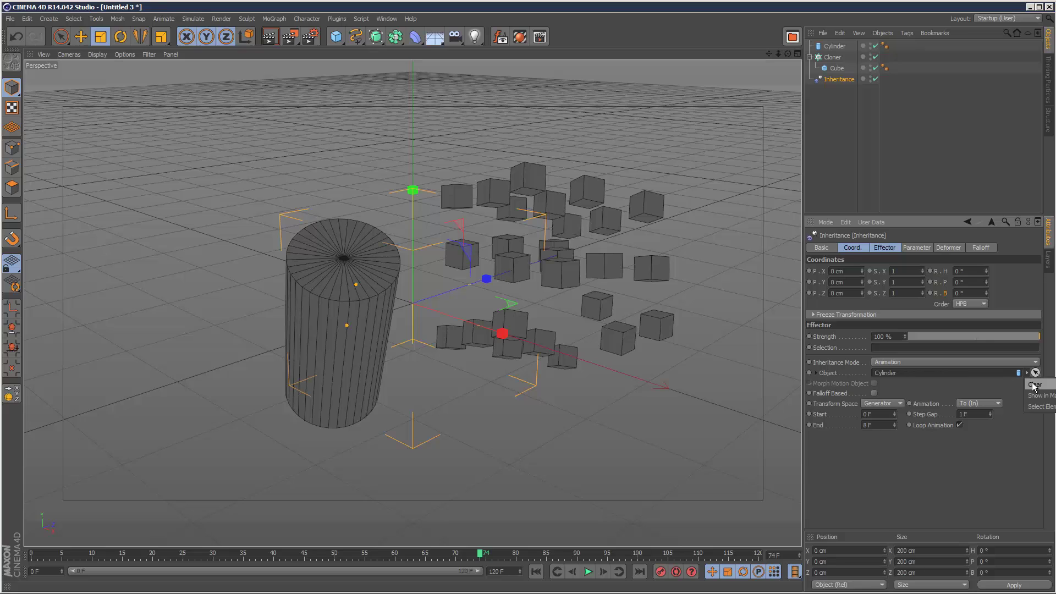
pyautogui.click(1028, 373)
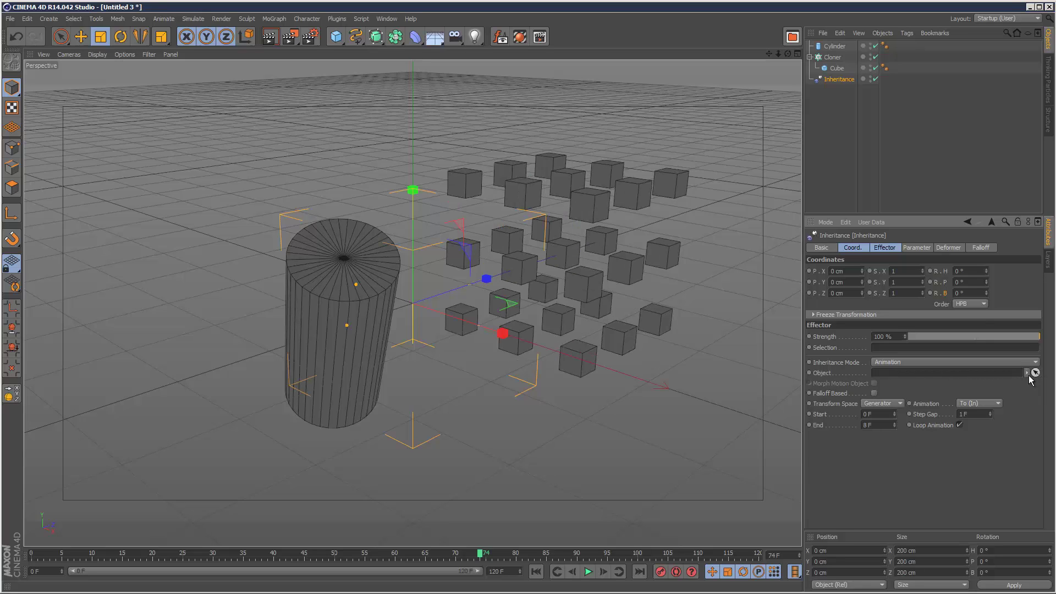
pyautogui.click(537, 571)
# Delete the cylinder's position and rotation tracks, then play back and rewind to frame 0.
pyautogui.click(835, 47)
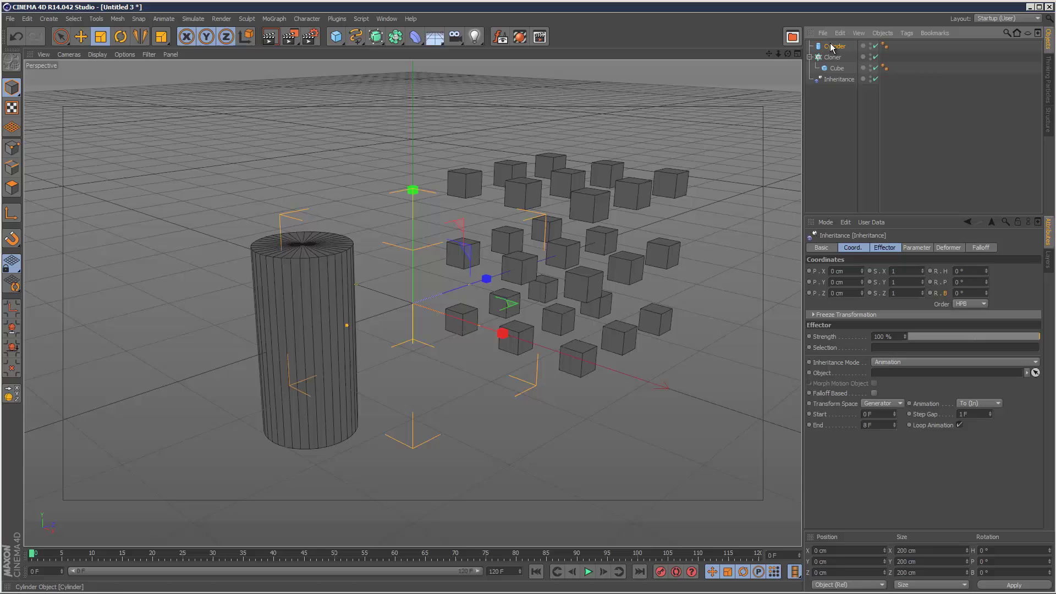
pyautogui.rightClick(825, 272)
pyautogui.click(930, 298)
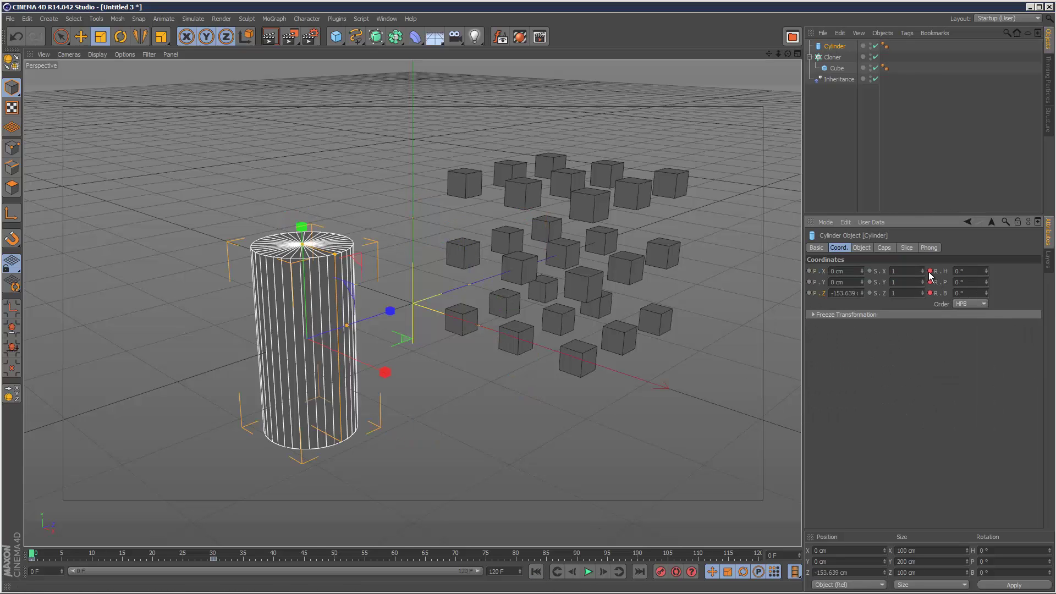
pyautogui.rightClick(930, 272)
pyautogui.click(1017, 362)
pyautogui.click(588, 572)
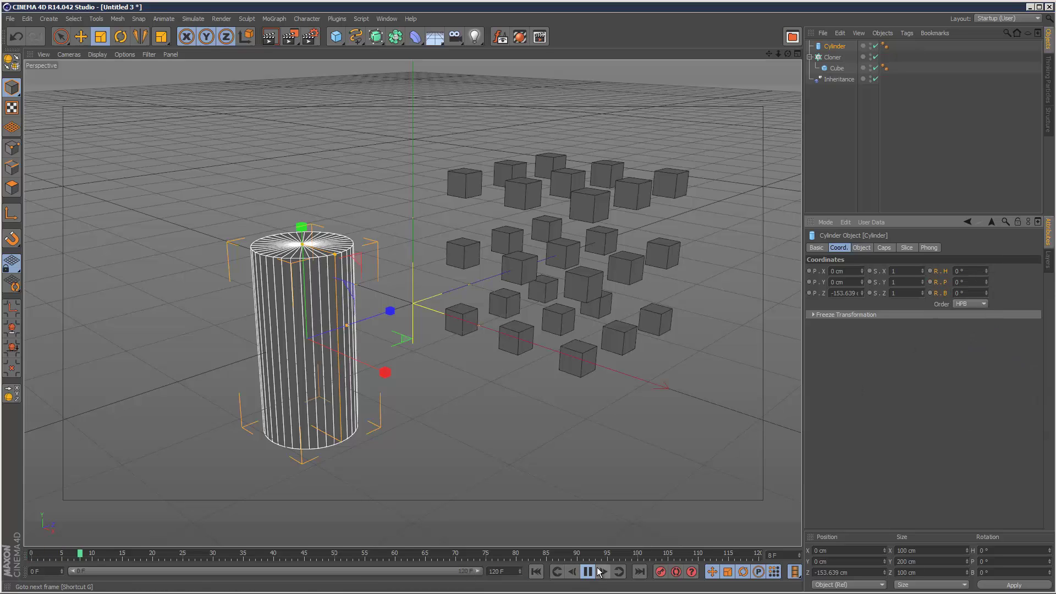
pyautogui.click(588, 572)
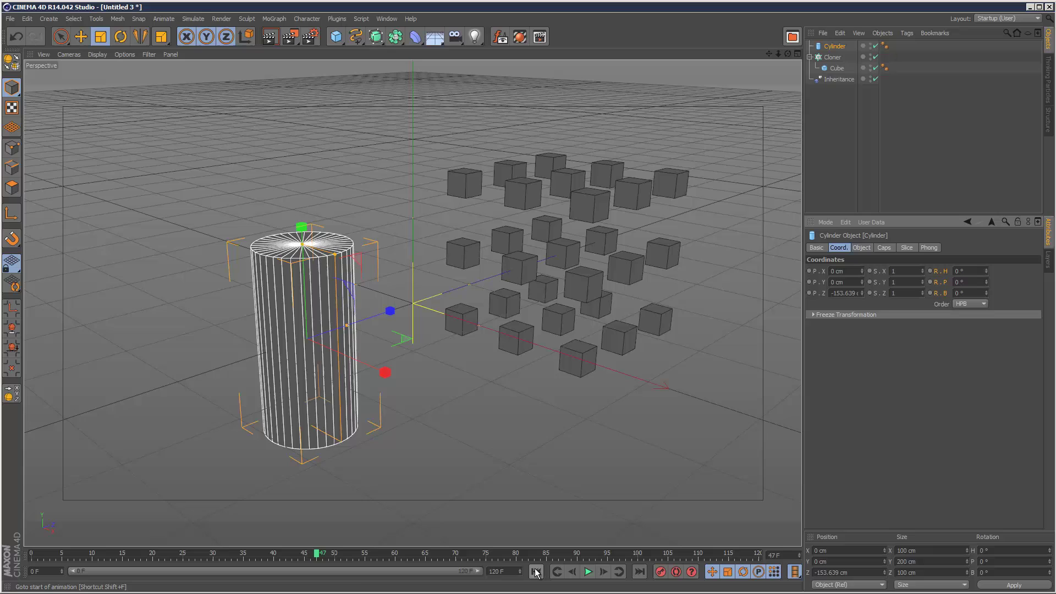
pyautogui.click(536, 573)
pyautogui.click(843, 71)
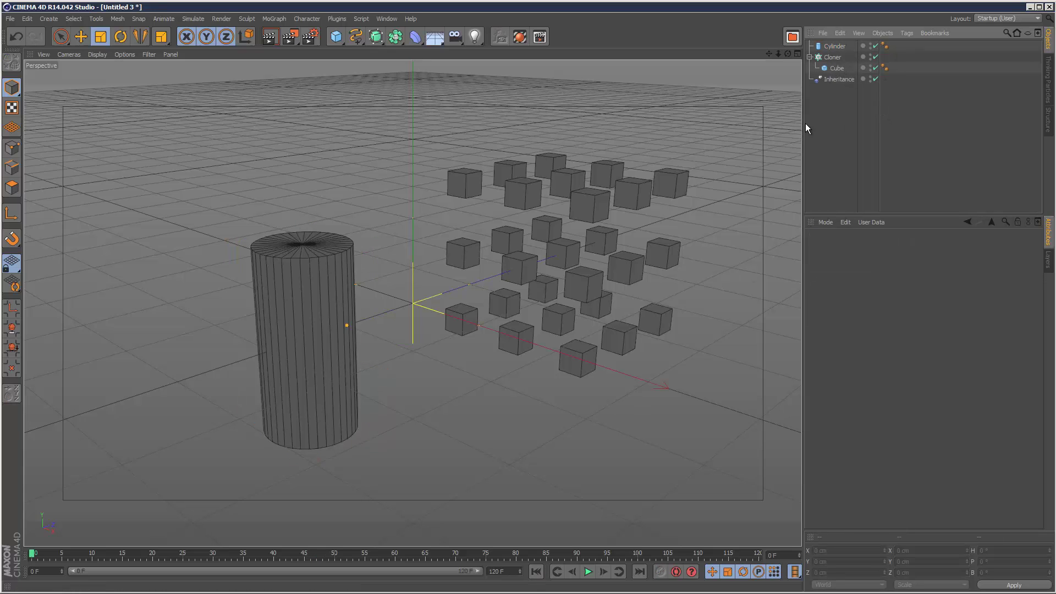
# Add a Matrix object and move it to X -616.539 cm, Z 251.237 cm.
pyautogui.click(273, 19)
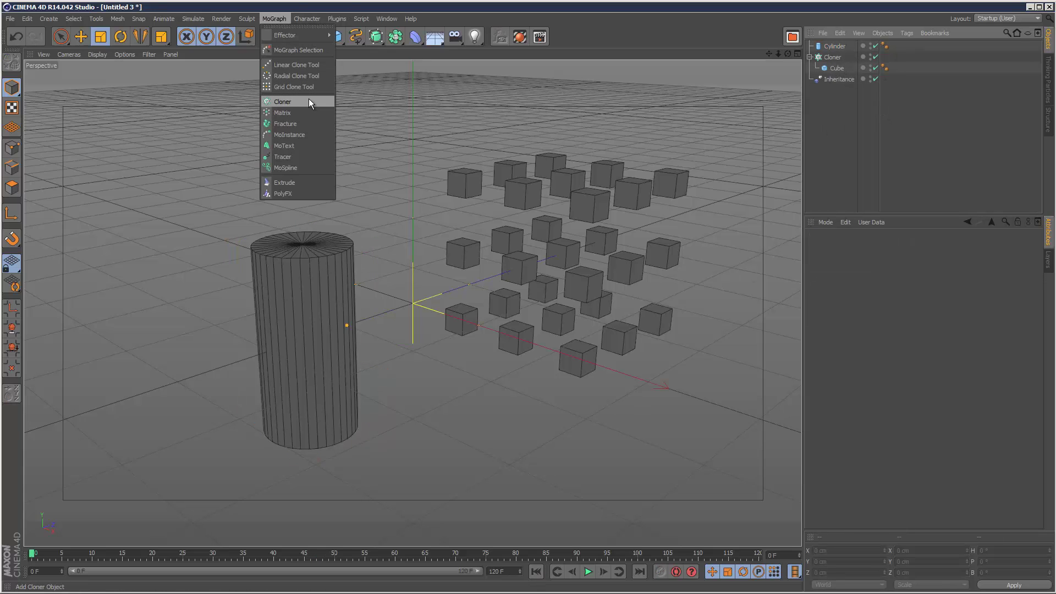
pyautogui.click(308, 113)
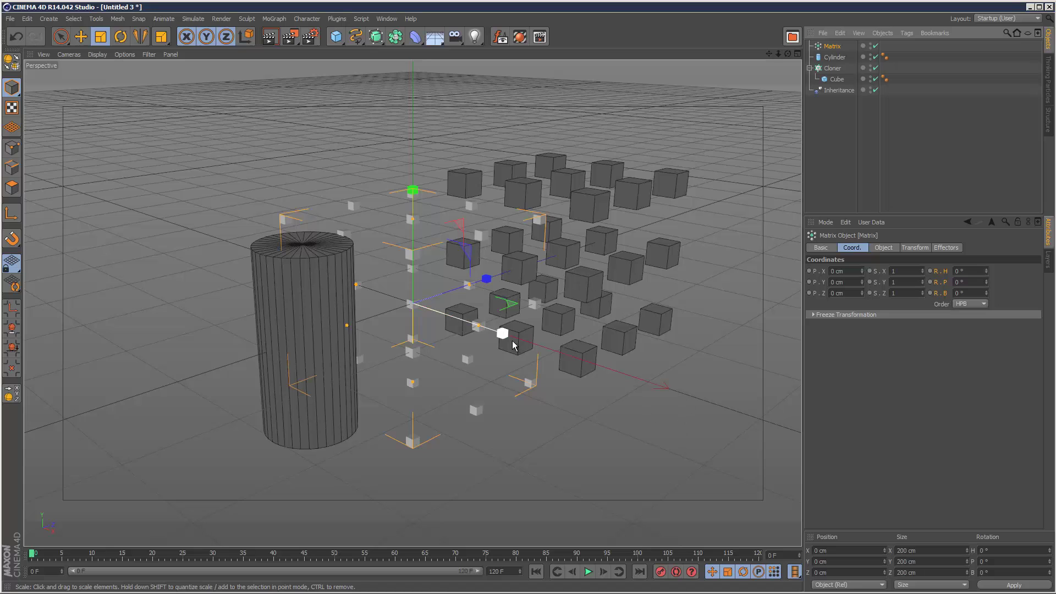
pyautogui.press('e')
pyautogui.moveTo(498, 341); pyautogui.dragTo(253, 245)
pyautogui.moveTo(275, 208); pyautogui.dragTo(221, 160)
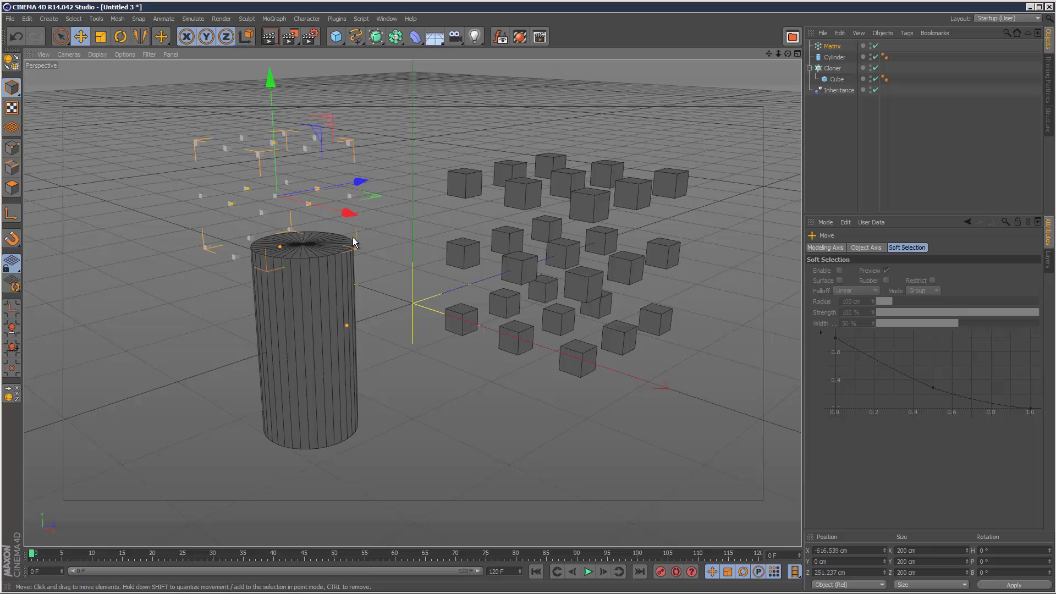
pyautogui.click(714, 199)
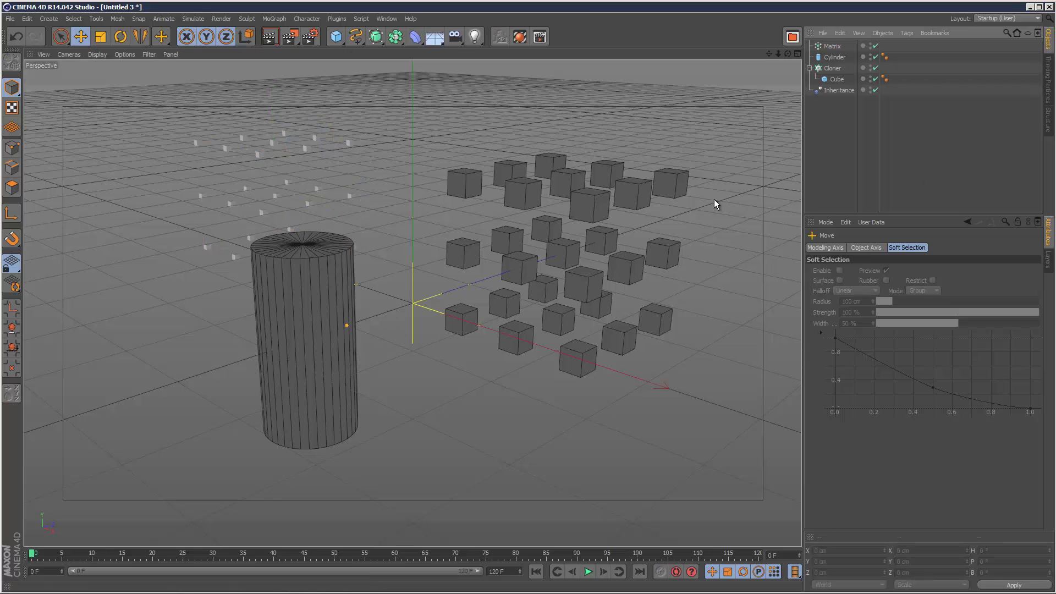
# Link the Matrix into the Inheritance effector, use Direct mode, and set Strength to 0%.
pyautogui.click(834, 91)
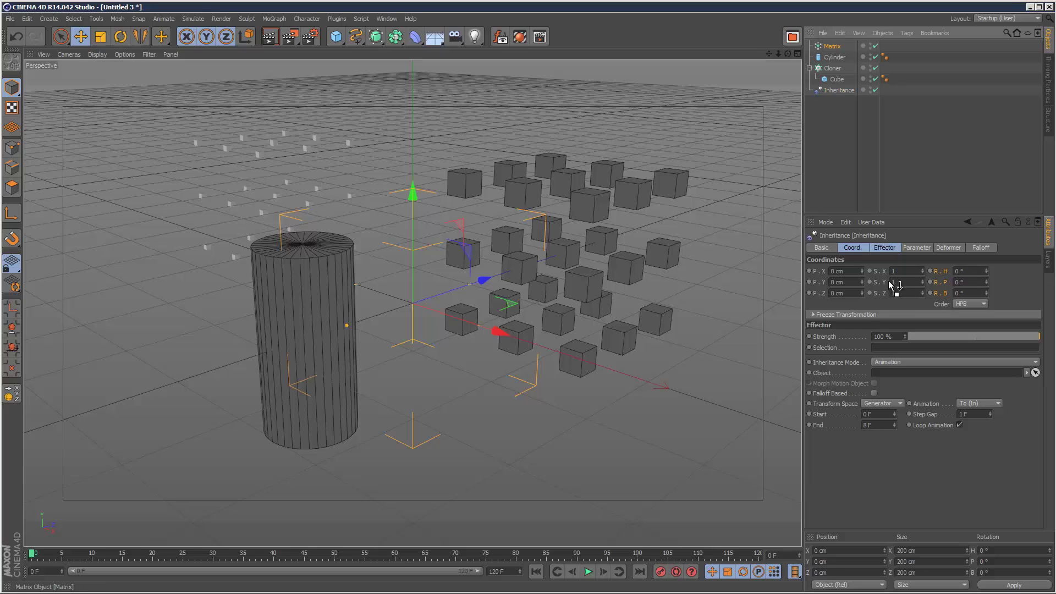
pyautogui.moveTo(901, 351); pyautogui.dragTo(898, 347)
pyautogui.click(891, 359)
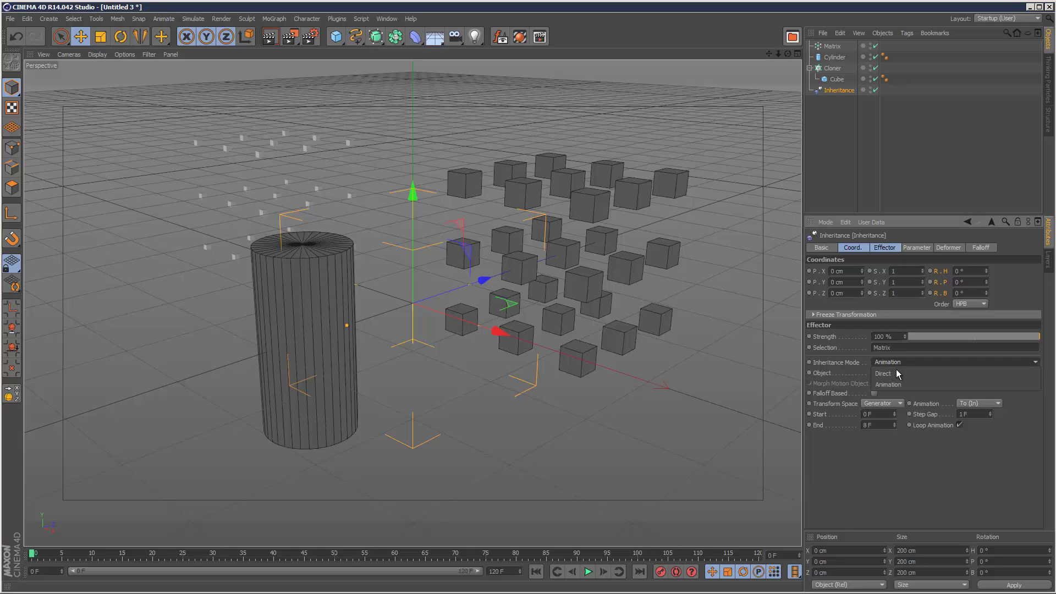
pyautogui.click(897, 373)
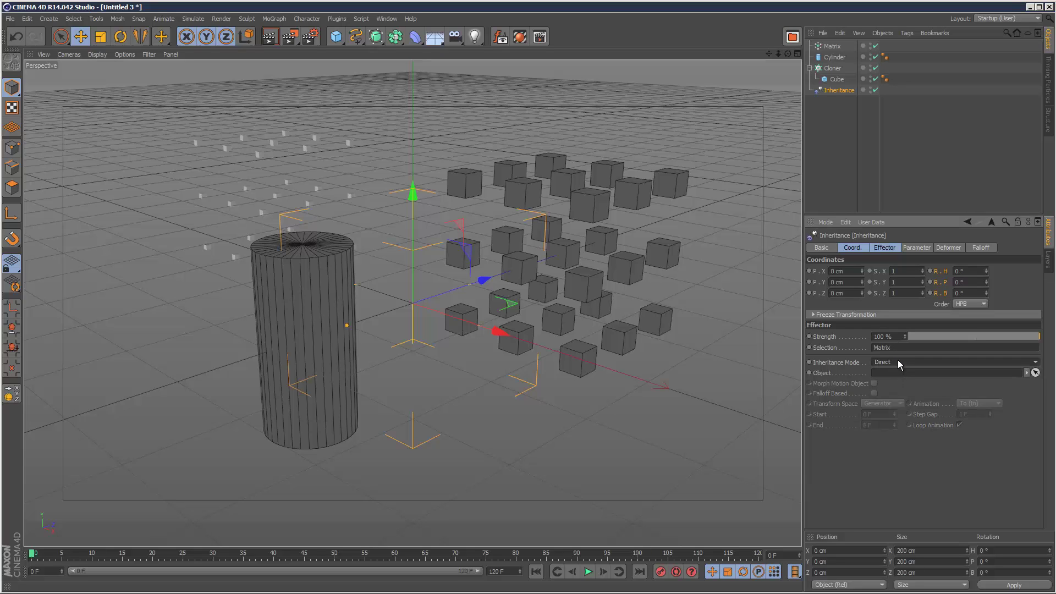
pyautogui.click(898, 361)
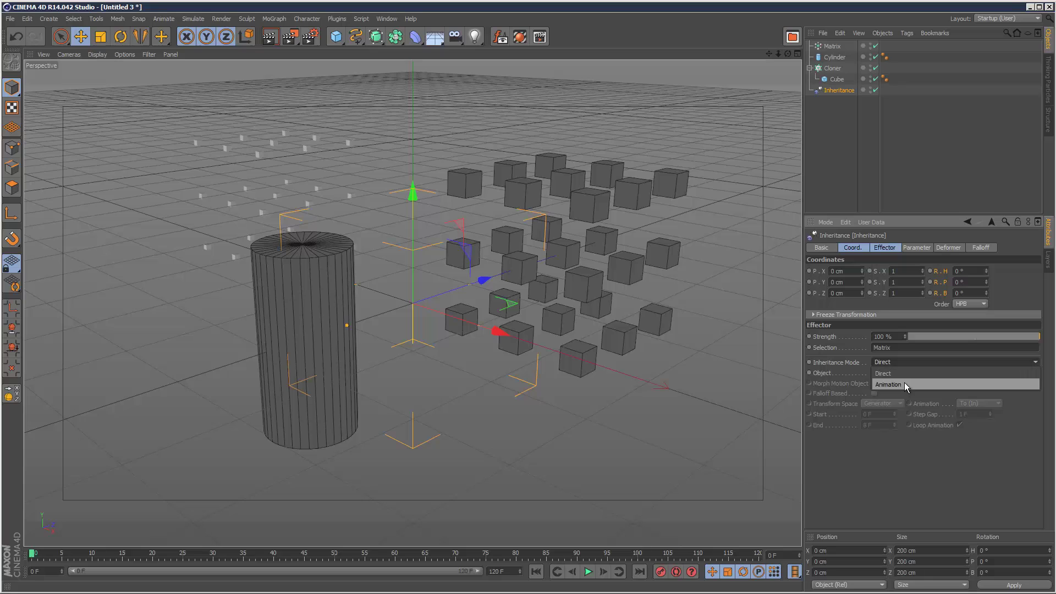
pyautogui.click(904, 383)
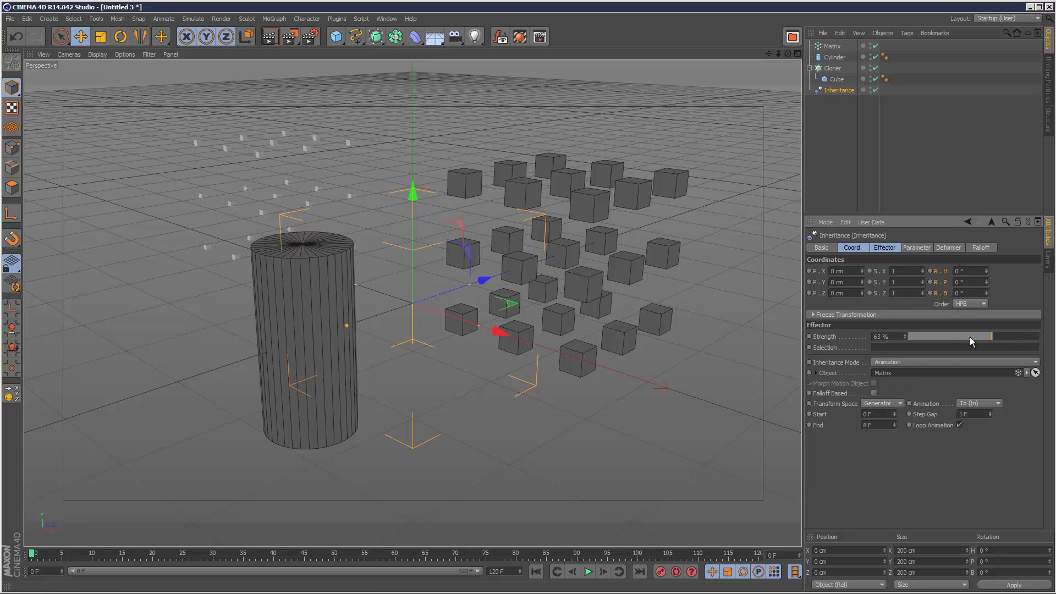
pyautogui.click(900, 361)
pyautogui.click(906, 375)
pyautogui.moveTo(922, 337)
pyautogui.mouseDown()
pyautogui.moveTo(903, 339)
pyautogui.moveTo(1011, 335)
pyautogui.moveTo(907, 338)
pyautogui.mouseUp()
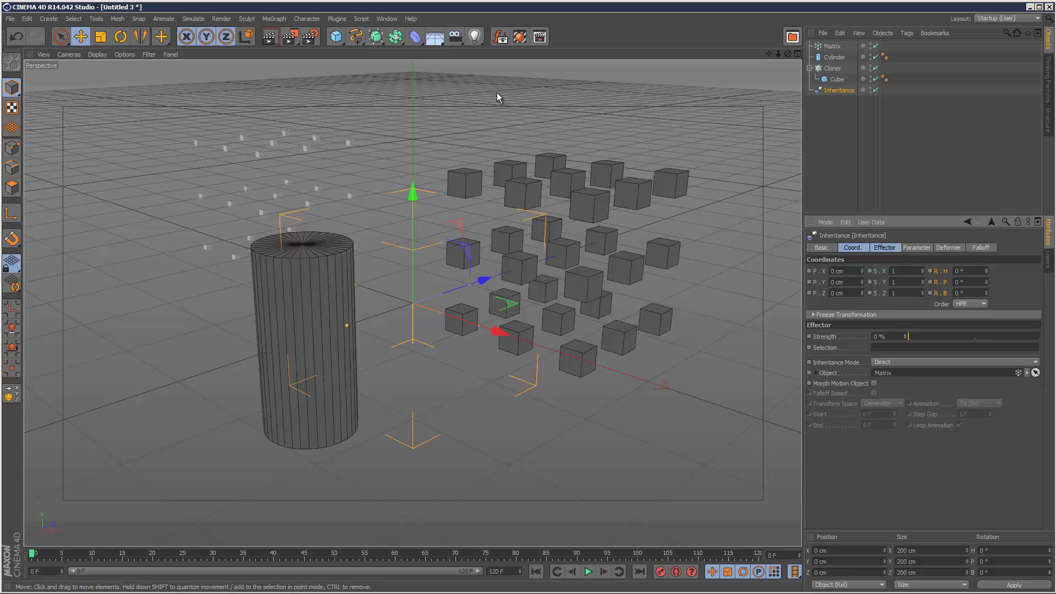
pyautogui.click(835, 45)
# Give the Matrix a Vibrate tag with Enable Position and 55 cm amplitude on X, Y, Z.
pyautogui.click(907, 33)
pyautogui.moveTo(917, 50)
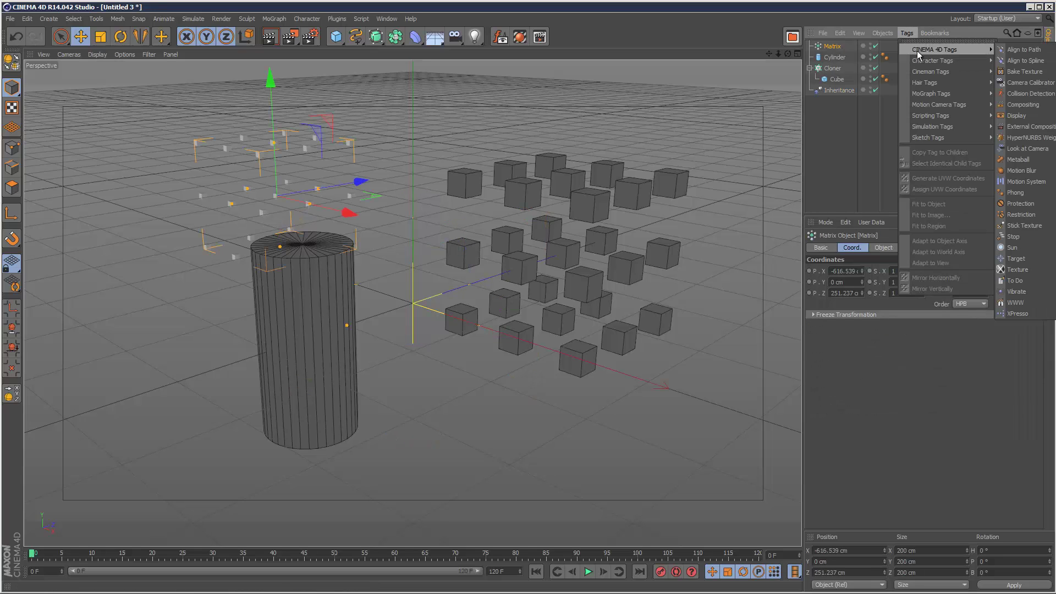
pyautogui.click(1017, 291)
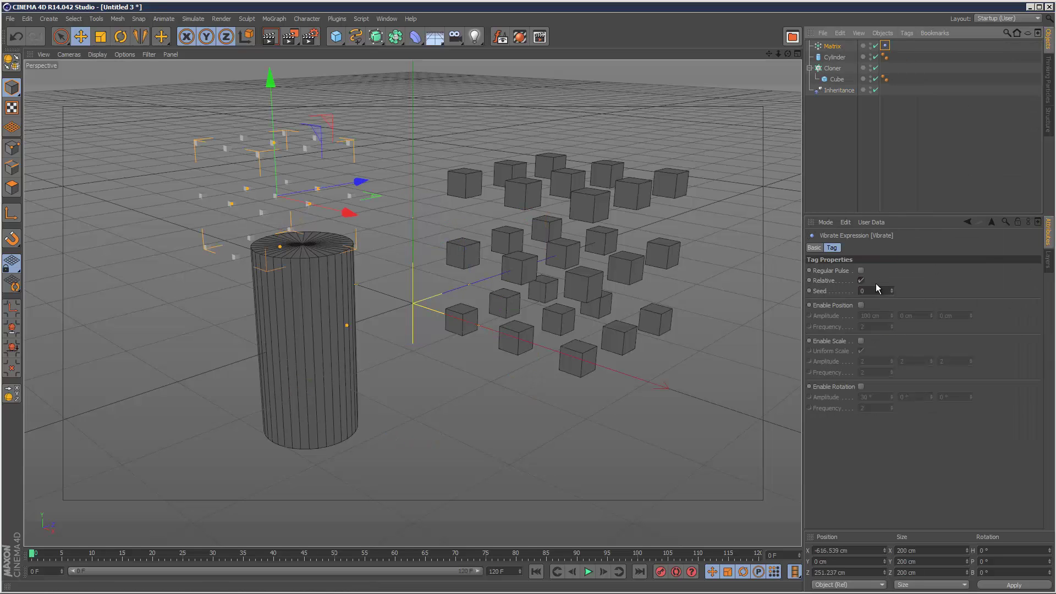
pyautogui.click(861, 305)
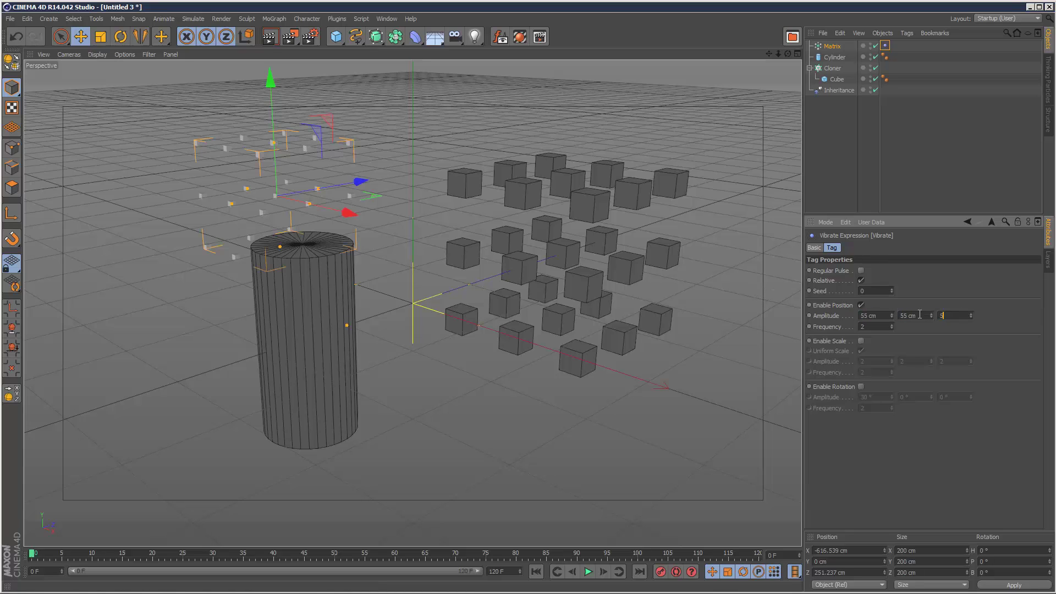
pyautogui.press('Return')
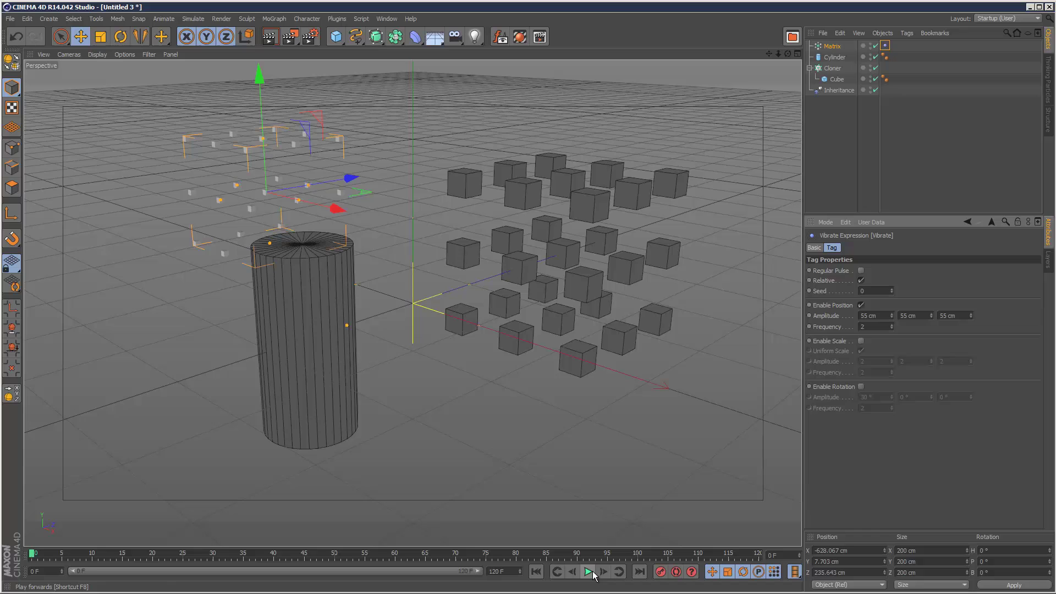
pyautogui.click(834, 68)
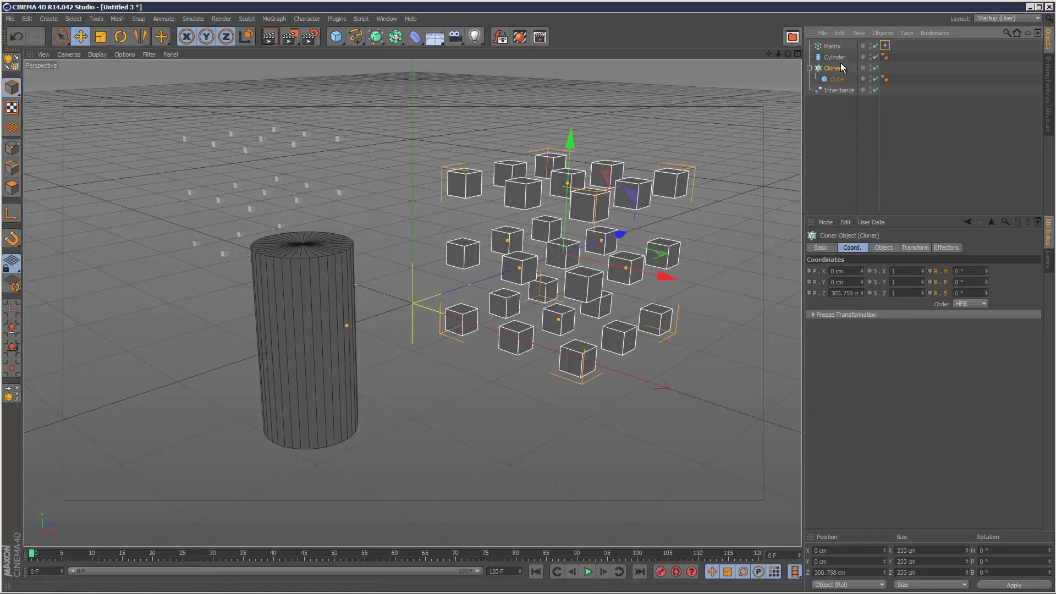
pyautogui.click(838, 89)
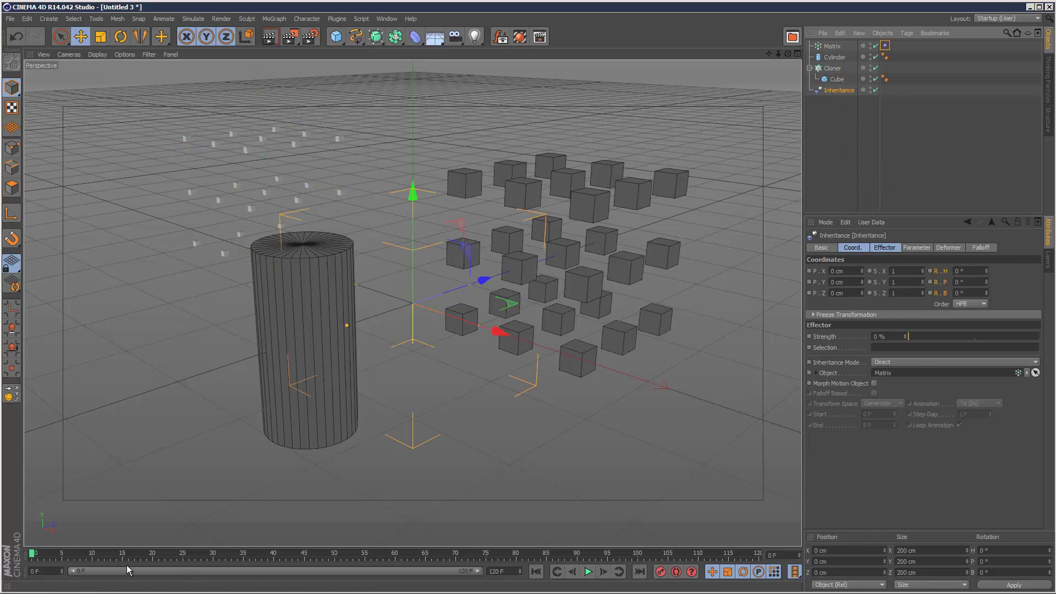
# Key Inheritance Strength at 0% on frame 0 and 100% on frame 60, then play from the start.
pyautogui.keyDown('ctrl'); pyautogui.click(809, 337); pyautogui.keyUp('ctrl')
pyautogui.click(396, 555)
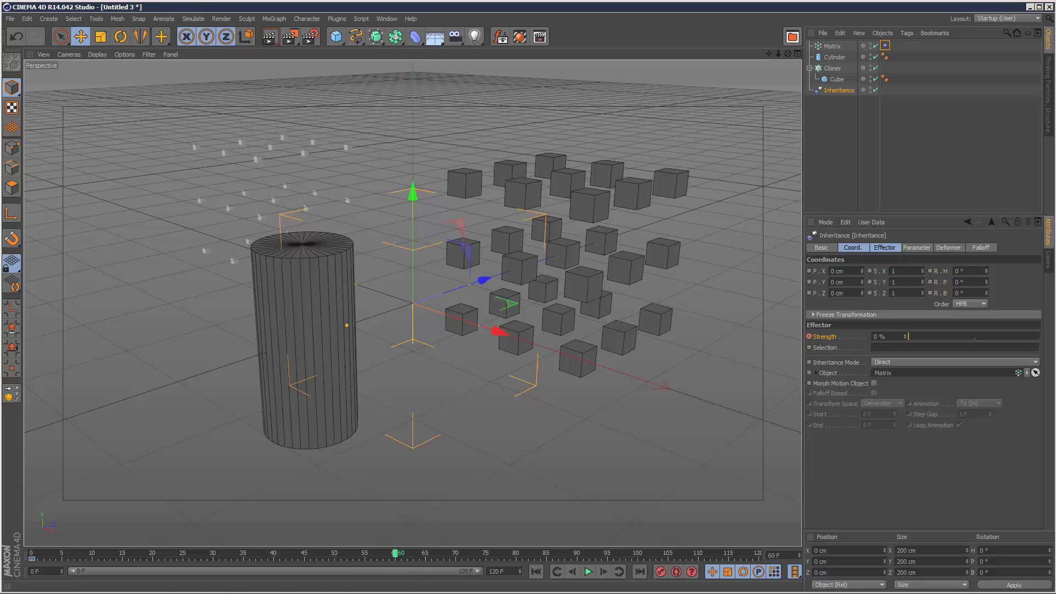
pyautogui.moveTo(1027, 336); pyautogui.dragTo(1041, 337)
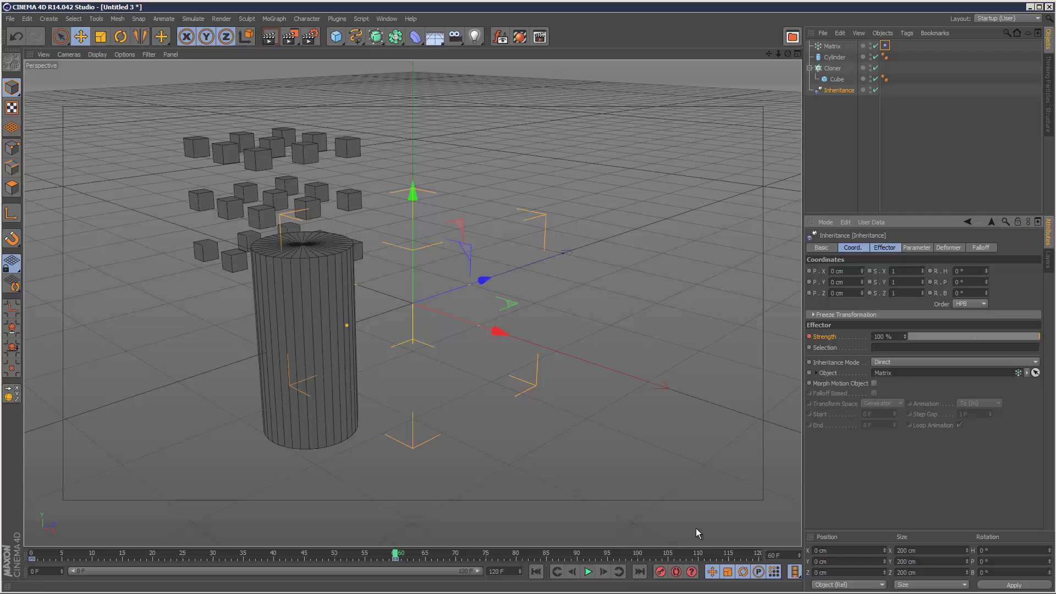
pyautogui.click(536, 571)
pyautogui.click(588, 572)
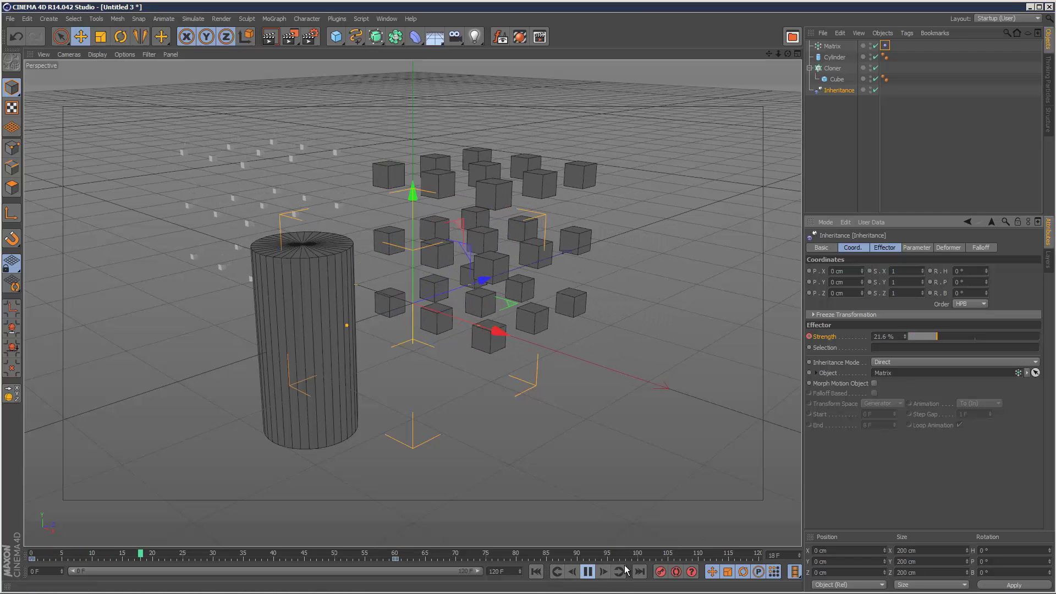